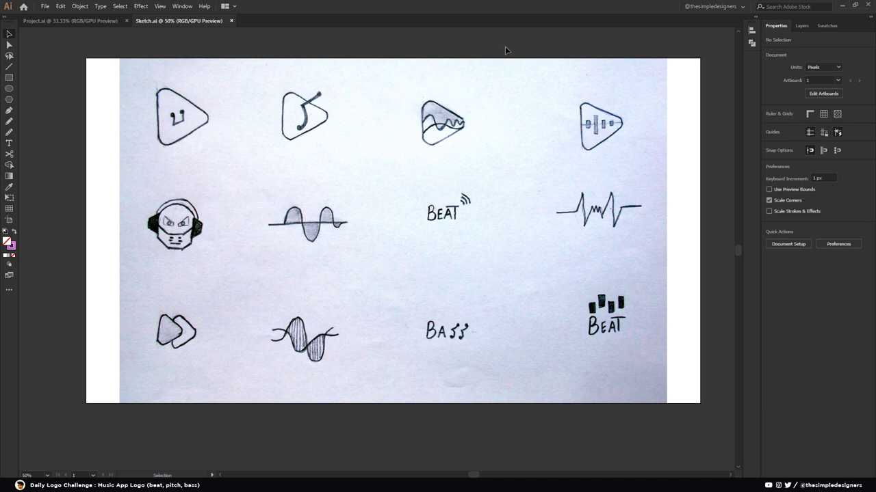
Switch to the Project.ai document with its sketch thumbnails and blue, pink and green swatches.
click(89, 21)
scroll(291, 301, up, 1)
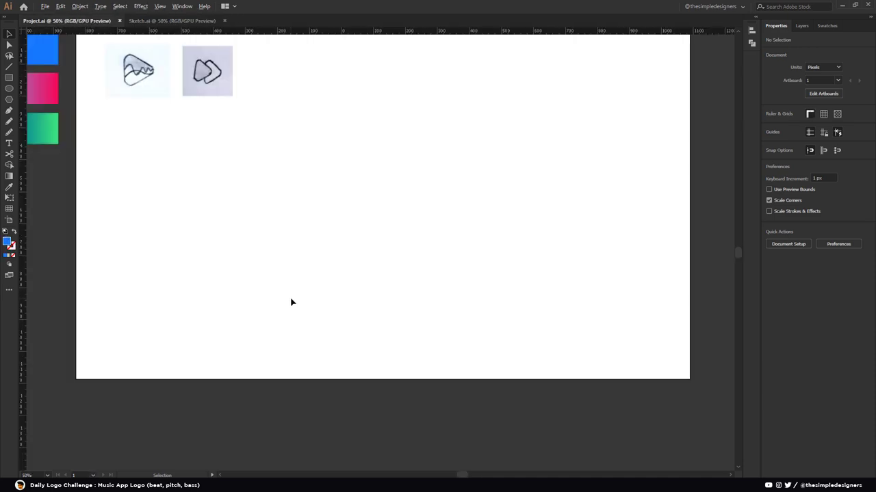
Draw a Polygon-tool triangle, rotate it to point right, and move it down-left.
scroll(264, 231, up, 1)
drag(220, 226, 229, 225)
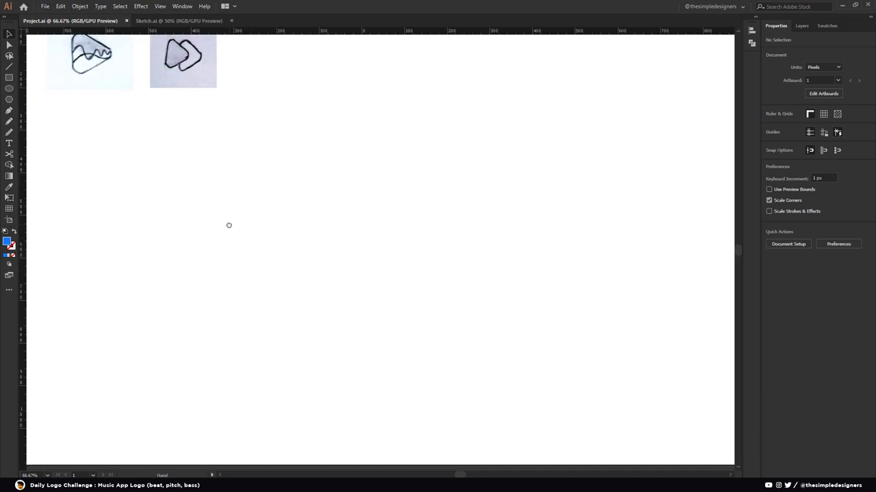
click(9, 100)
drag(315, 160, 365, 192)
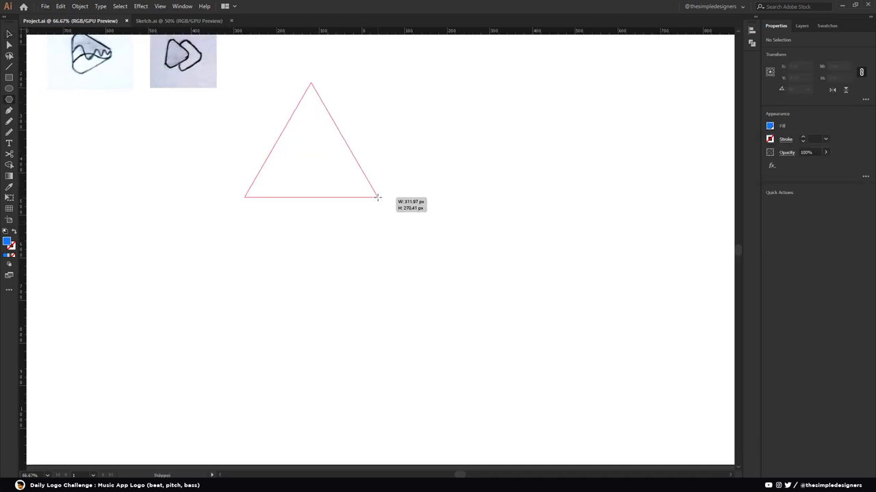
mouse_move(380, 91)
mouse_down()
mouse_move(379, 138)
mouse_move(357, 184)
mouse_up()
key(v)
drag(321, 160, 260, 251)
Round the triangle's corners and draw a horizontal line across its middle.
key(a)
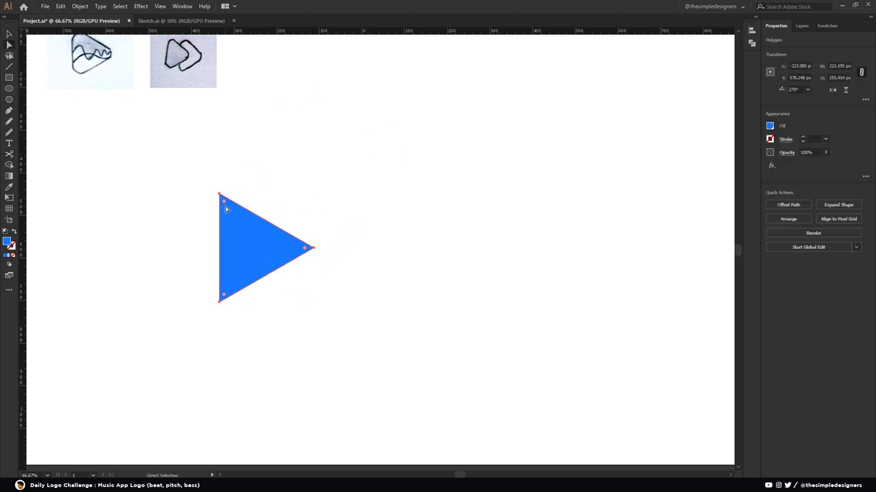
mouse_move(225, 203)
mouse_down()
mouse_move(232, 219)
mouse_move(317, 212)
mouse_up()
key(v)
click(327, 296)
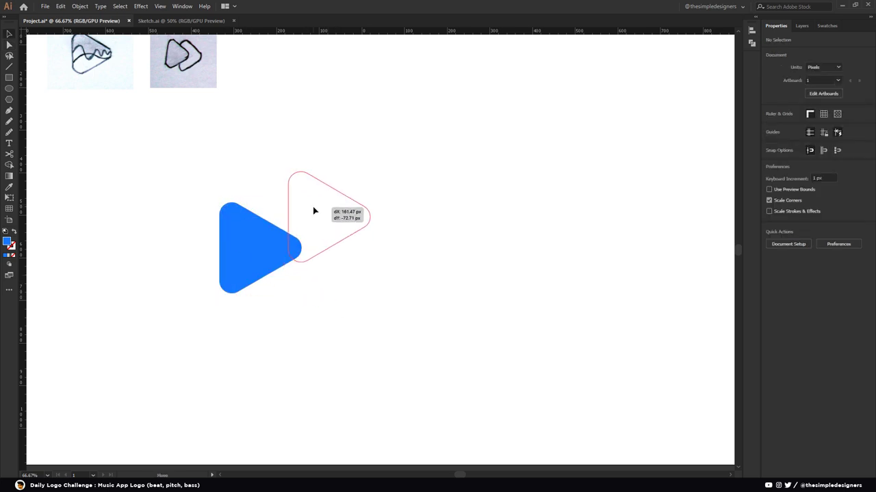
scroll(317, 212, up, 2)
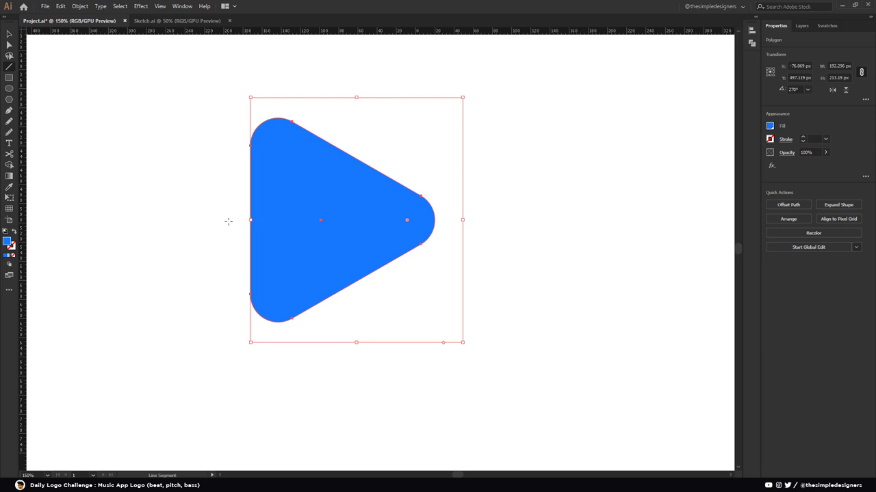
drag(228, 220, 465, 220)
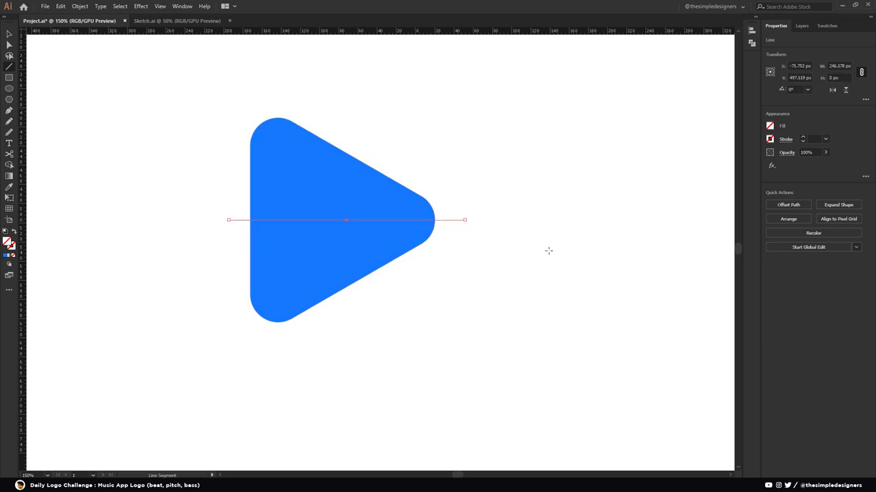
Make the horizontal line's stroke white.
click(520, 277)
click(439, 220)
click(13, 245)
click(459, 116)
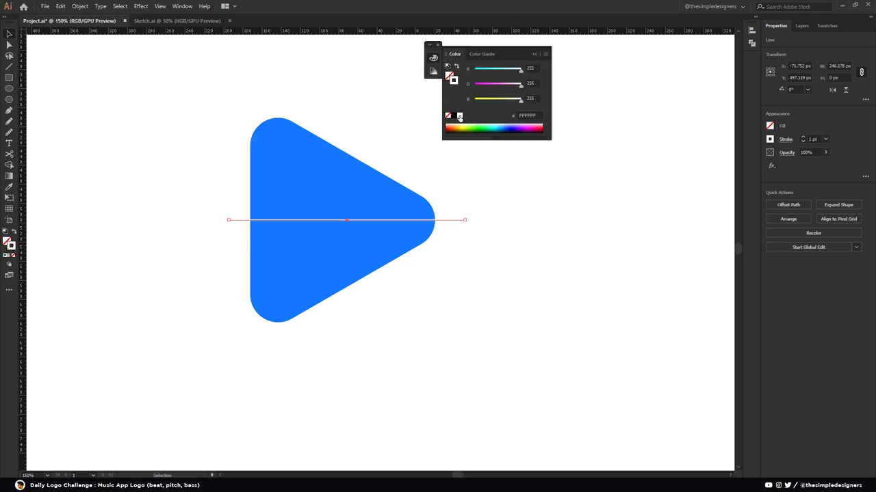
click(534, 55)
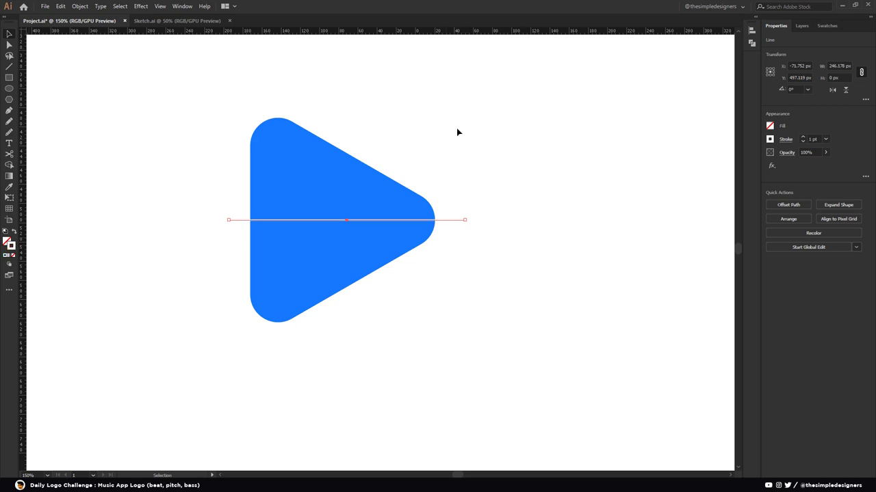
Apply a Zig Zag effect with Smooth points and 20 px size to the white line.
click(487, 270)
click(450, 221)
click(141, 6)
mouse_move(169, 80)
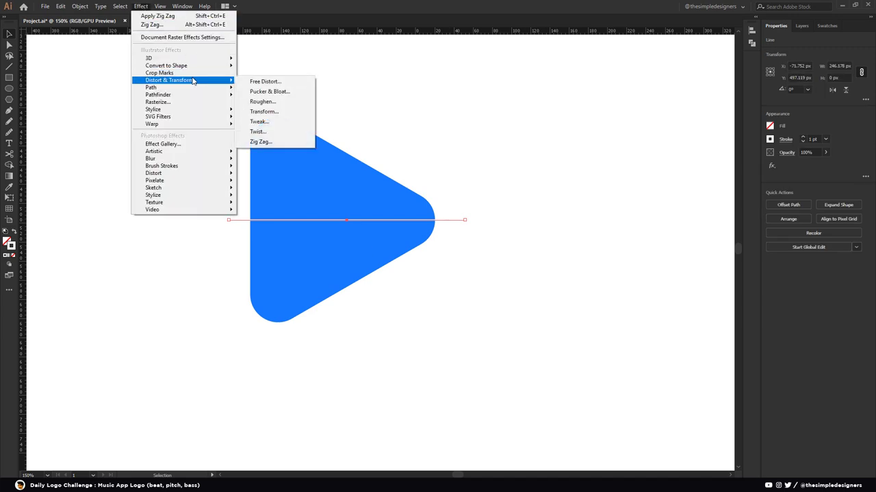
click(268, 142)
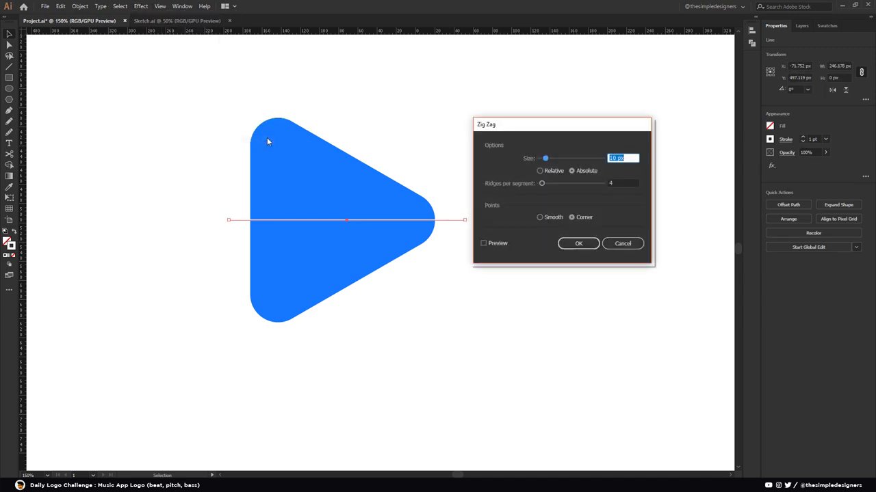
click(484, 243)
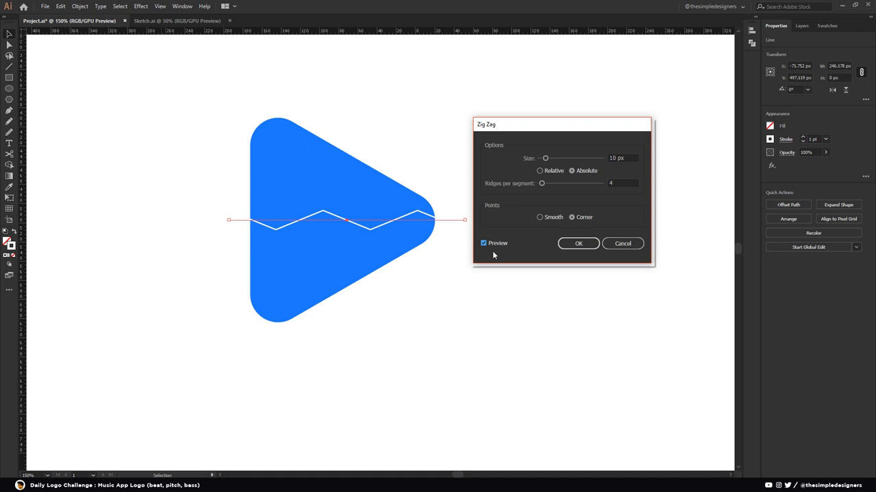
click(547, 217)
drag(545, 160, 551, 159)
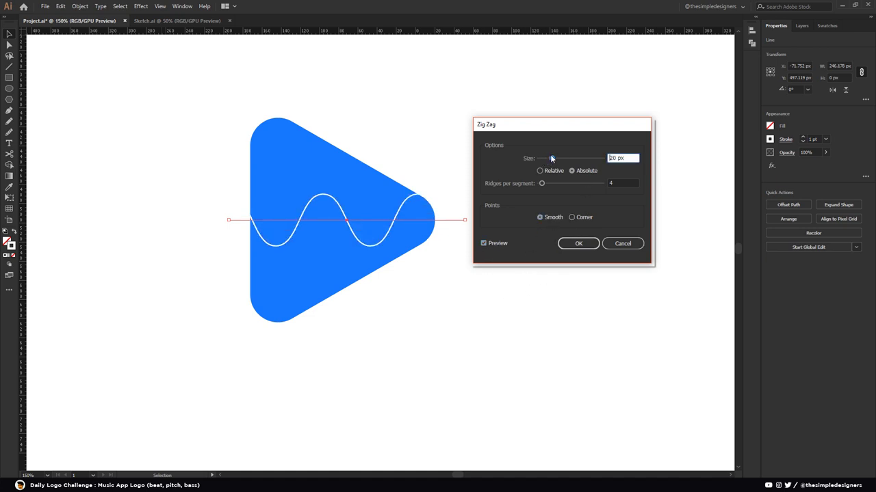
drag(555, 159, 551, 159)
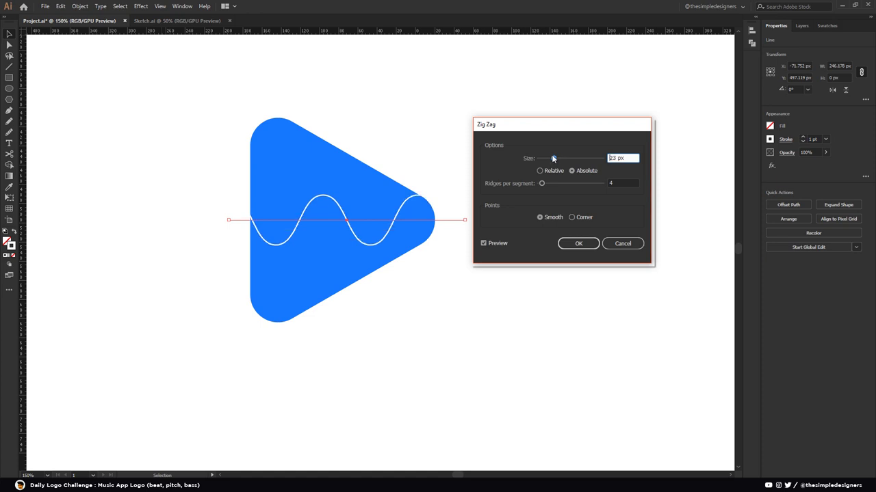
click(578, 244)
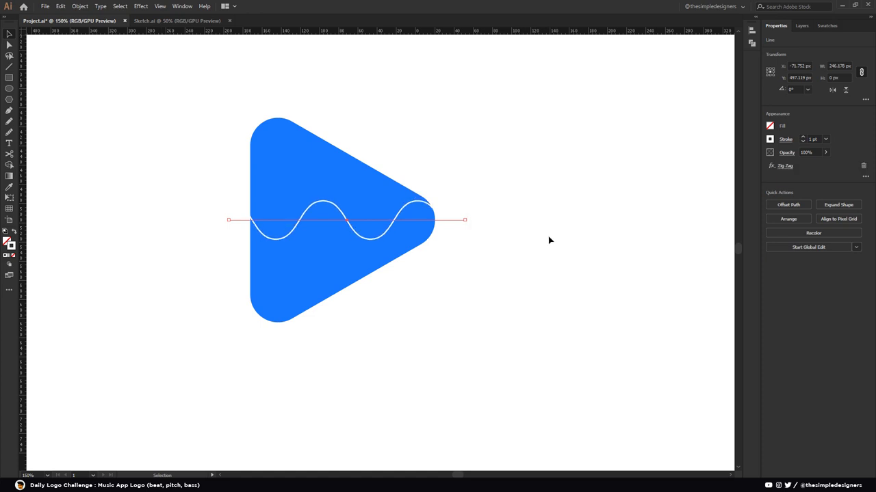
Expand the wave's appearance and reshape its peaks and troughs by moving anchors.
click(78, 6)
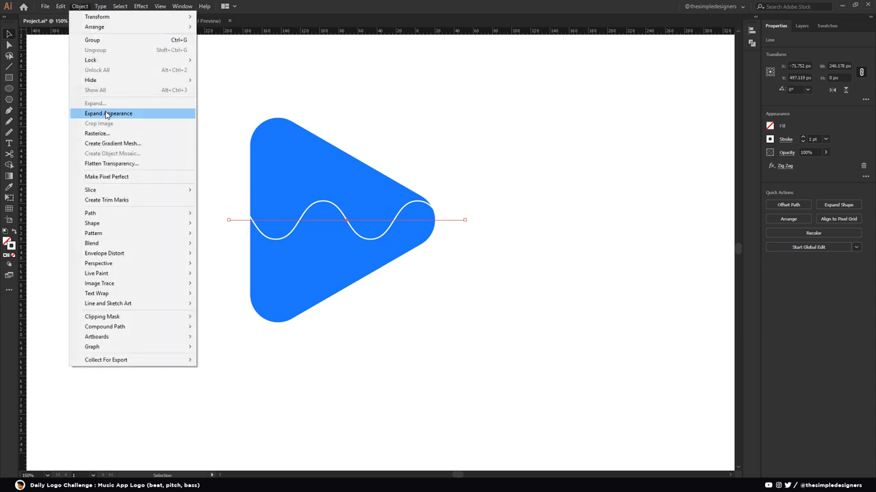
click(103, 111)
key(a)
click(325, 202)
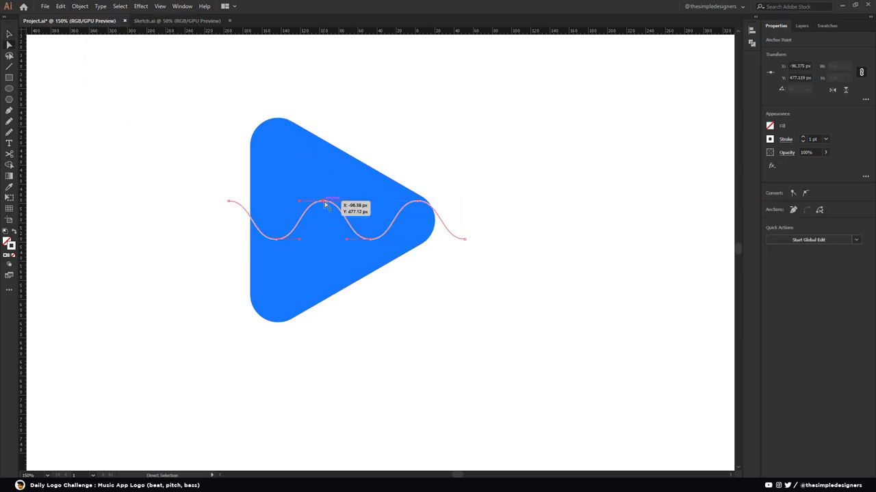
drag(325, 202, 325, 173)
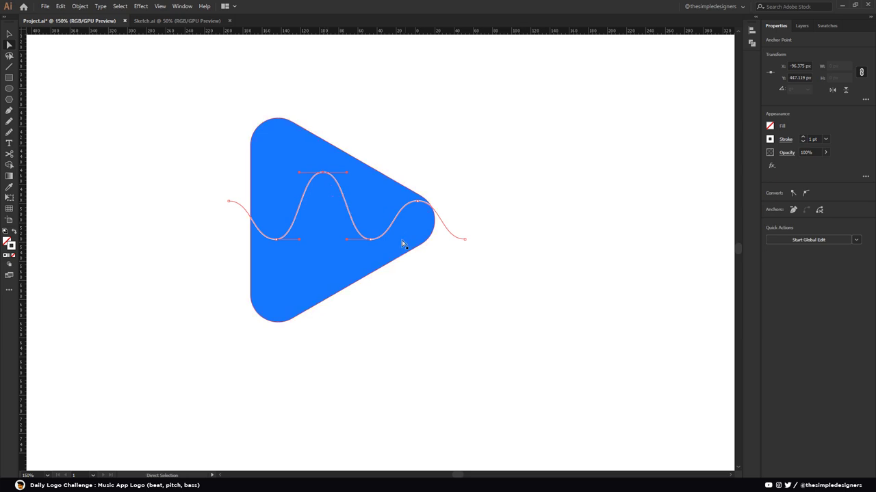
drag(371, 241, 371, 248)
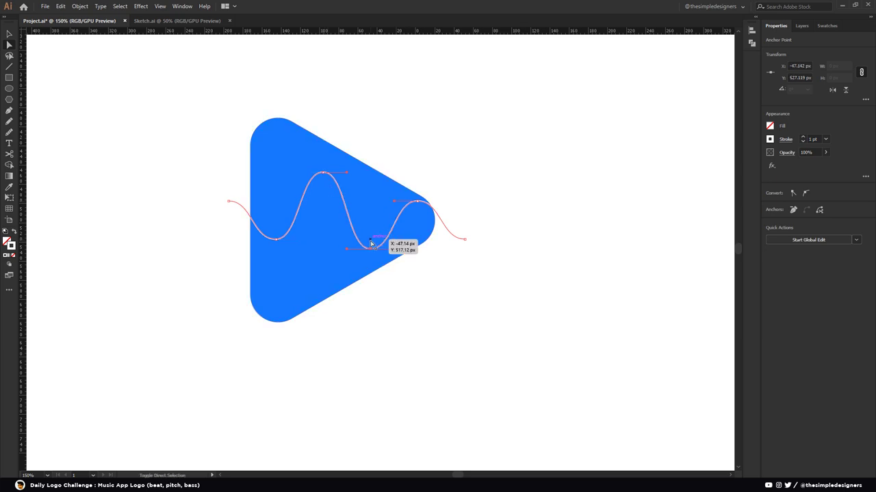
click(276, 240)
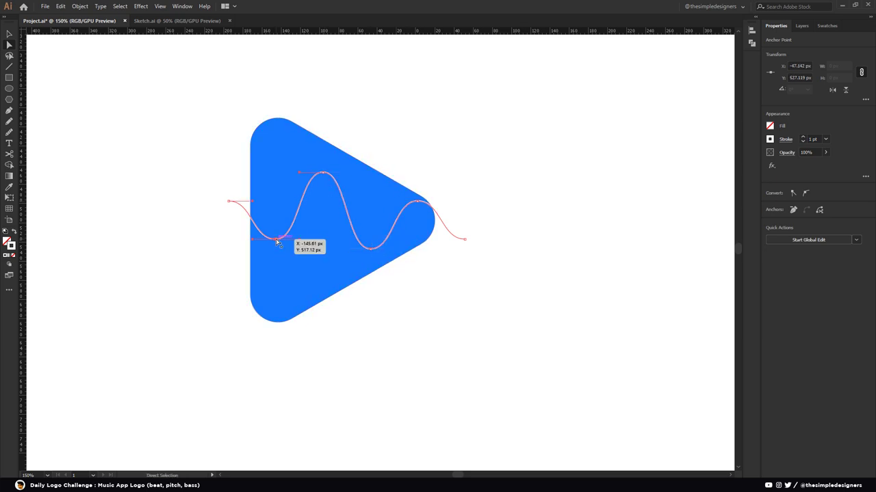
key(Up)
key(Up)
key(Up)
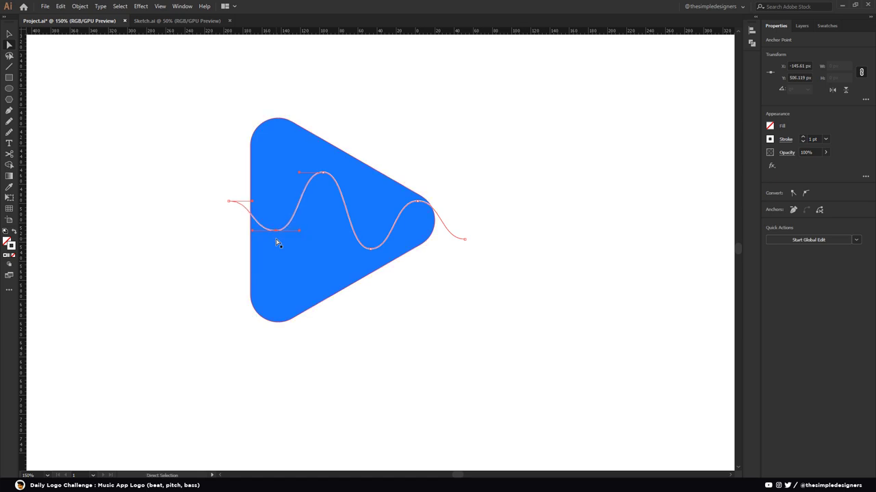
click(418, 202)
key(Down)
key(Down)
key(Down)
key(Down)
key(Down)
key(Down)
key(Down)
key(Down)
key(Down)
key(Down)
key(Down)
key(v)
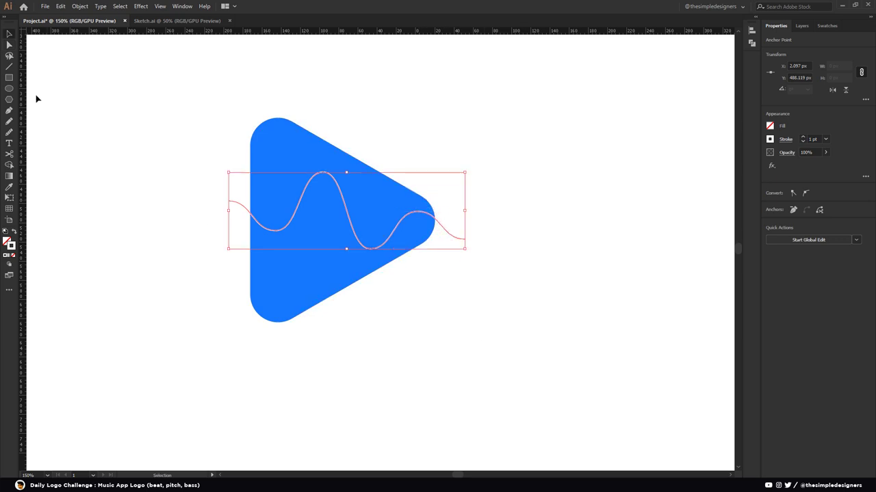
key(a)
Extend the wave path below the triangle into a closed shape.
click(229, 204)
click(204, 325)
click(294, 363)
click(420, 321)
mouse_move(464, 239)
mouse_down()
mouse_move(462, 247)
mouse_move(465, 241)
mouse_up()
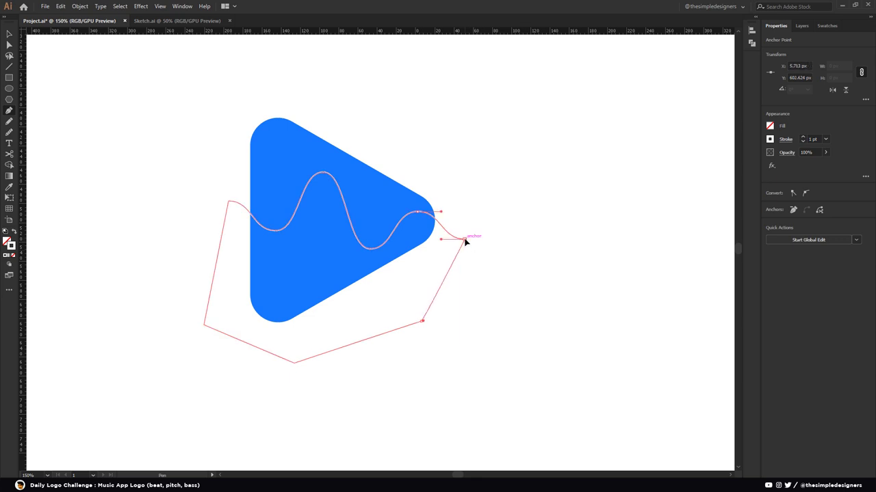
key(v)
click(502, 269)
Fill the closed wave shape white and set its opacity to 50%.
click(454, 259)
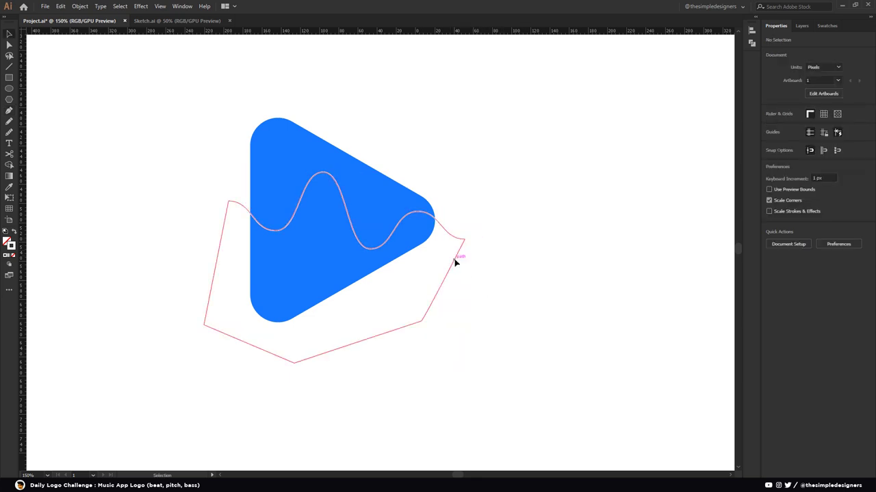
click(12, 232)
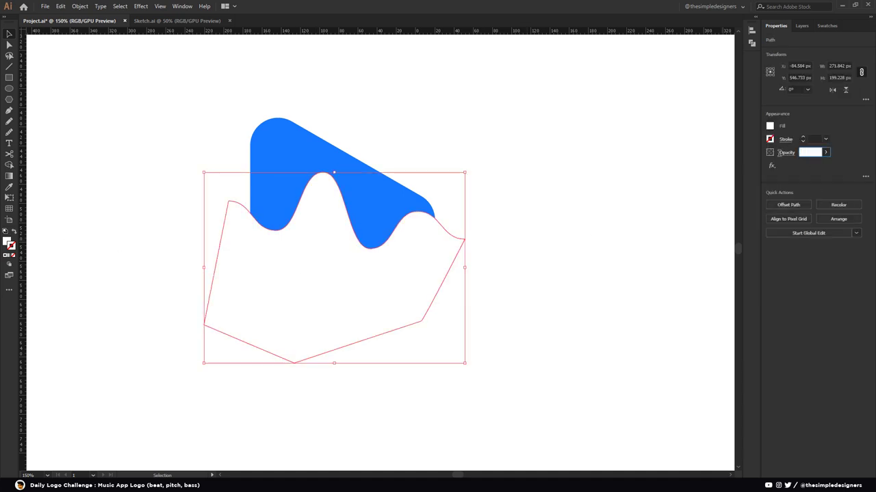
text(50)
key(Return)
click(568, 202)
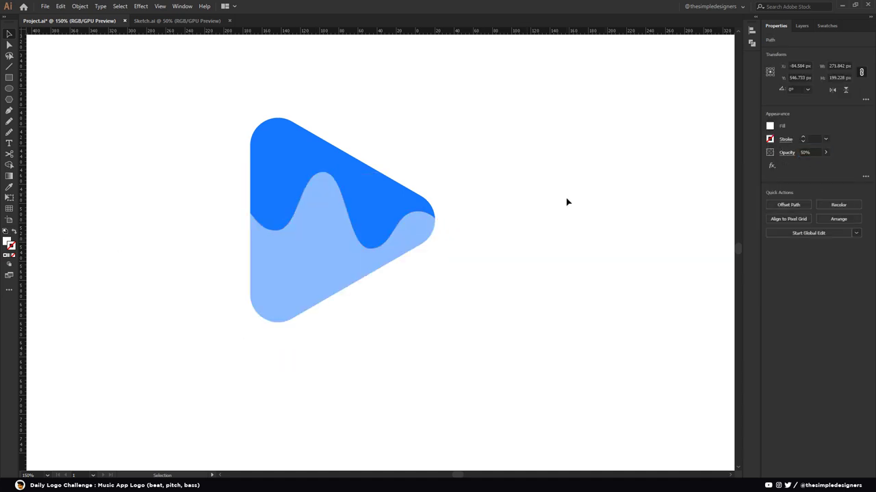
click(329, 251)
Paste a copy of the wave shape in front, then resize and reposition it.
click(60, 6)
click(102, 50)
click(60, 6)
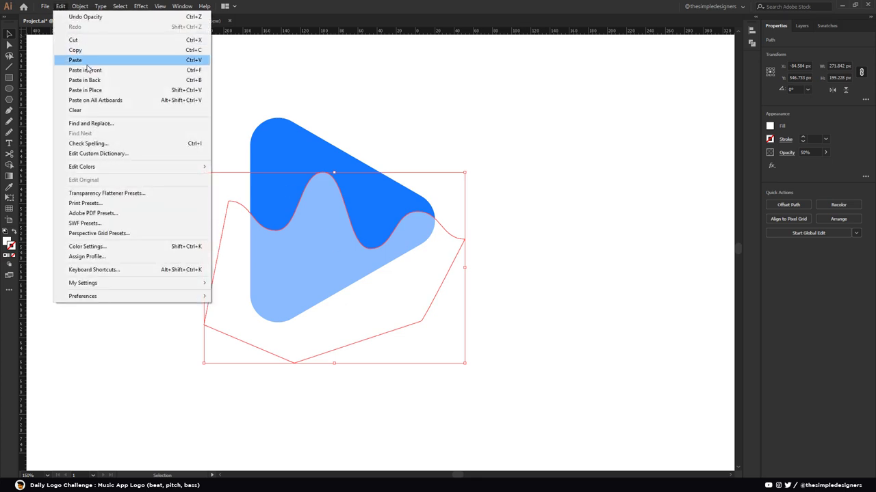
click(88, 69)
drag(373, 275, 362, 264)
drag(454, 176, 497, 145)
drag(304, 161, 328, 215)
drag(468, 296, 485, 296)
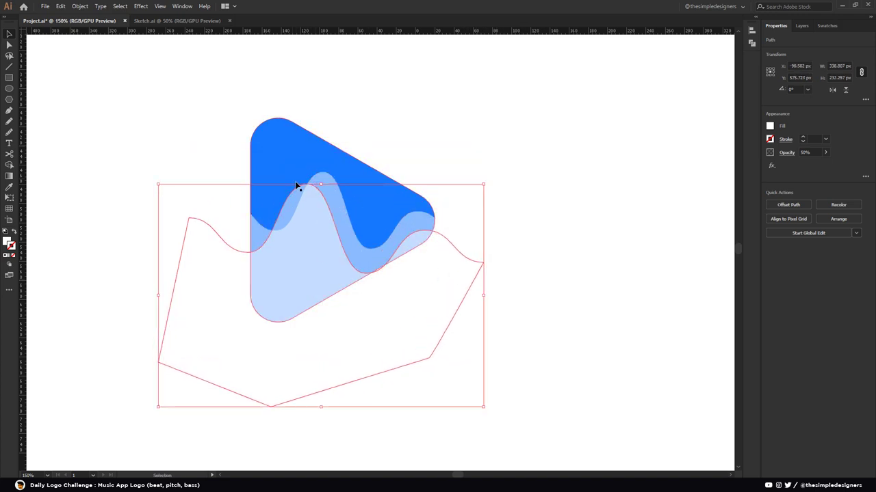
drag(158, 295, 190, 311)
drag(338, 184, 337, 234)
drag(411, 347, 430, 283)
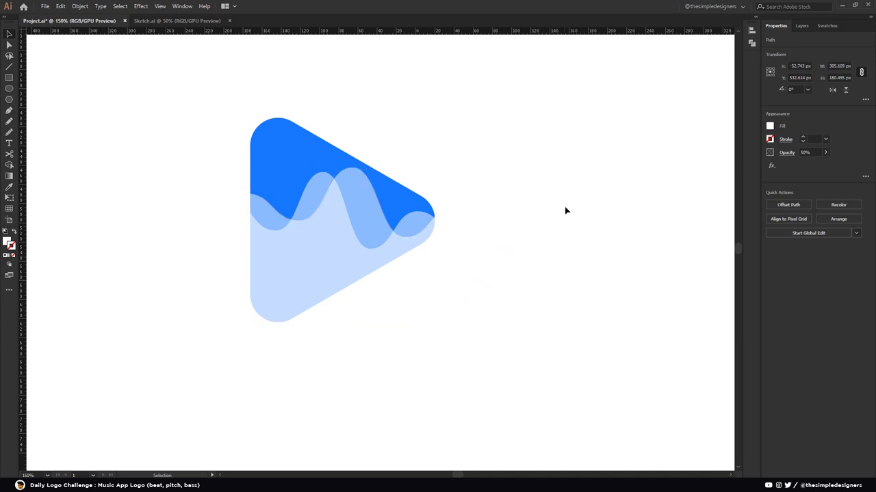
key(ctrl+z)
key(ctrl+z)
Set the wave shapes to Overlay blend mode with 30% opacity.
click(787, 152)
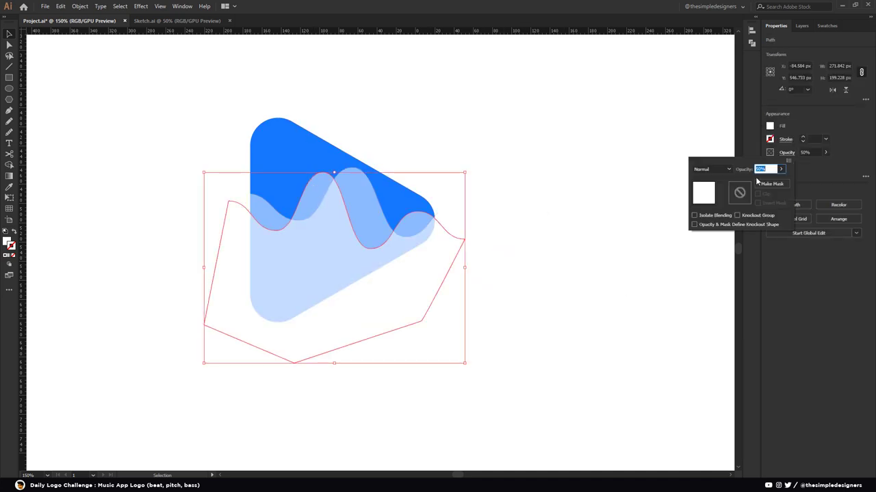
click(728, 170)
click(708, 260)
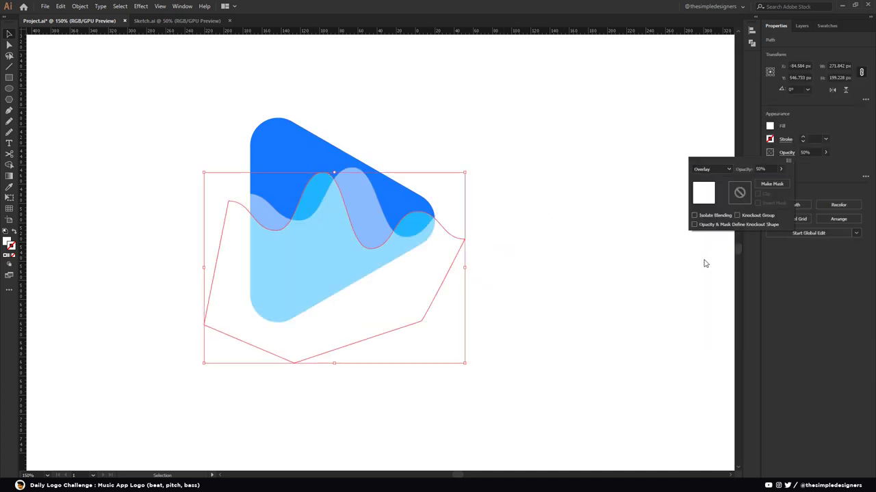
key(ctrl+shift+z)
key(ctrl+shift+z)
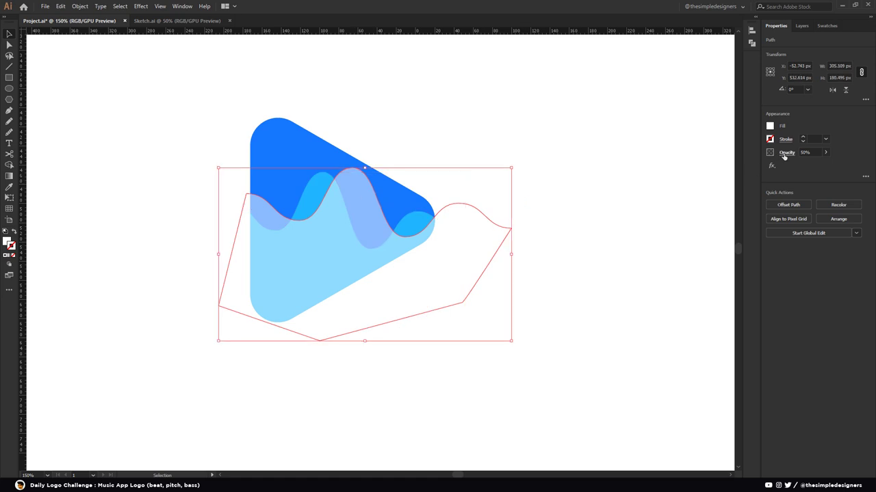
click(786, 153)
click(729, 169)
click(710, 256)
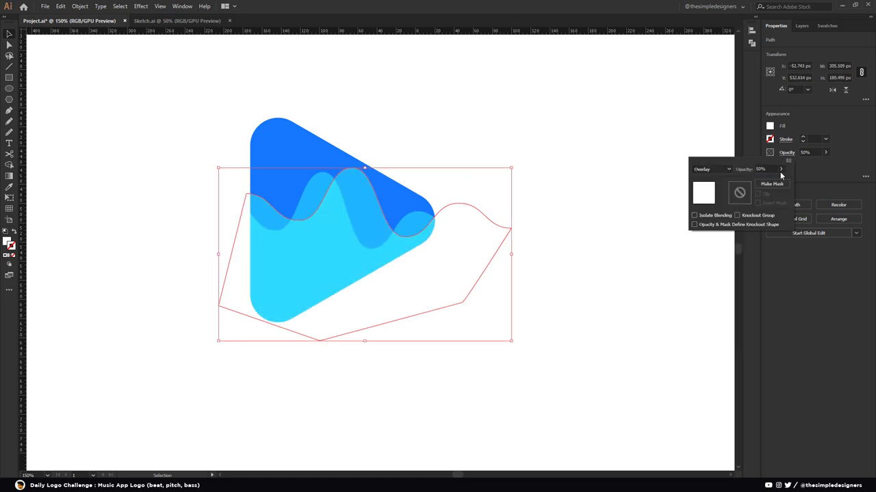
click(786, 152)
text(30)
key(Return)
Select the wave outline paths.
click(564, 202)
drag(502, 333, 199, 141)
click(532, 199)
click(319, 204)
shift+click(319, 204)
Nudge and rotate the outline paths, then merge the regions with Shape Builder.
key(Down)
key(Down)
key(Down)
key(Down)
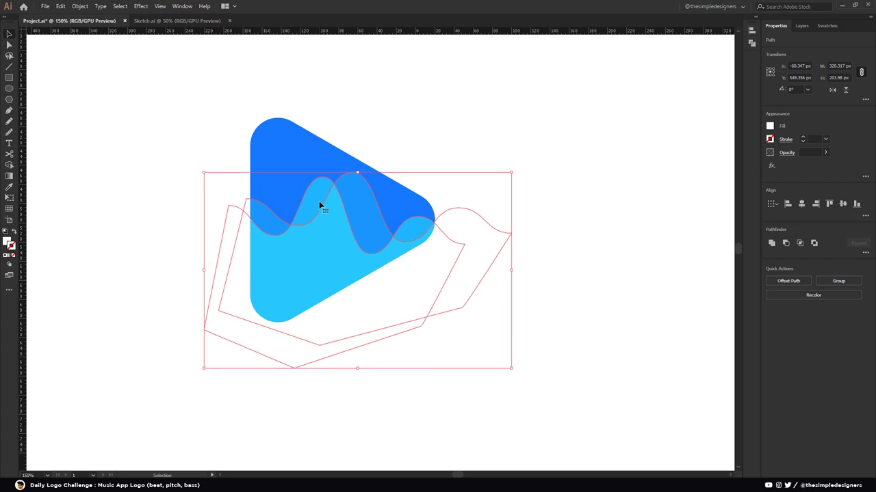
drag(516, 170, 512, 166)
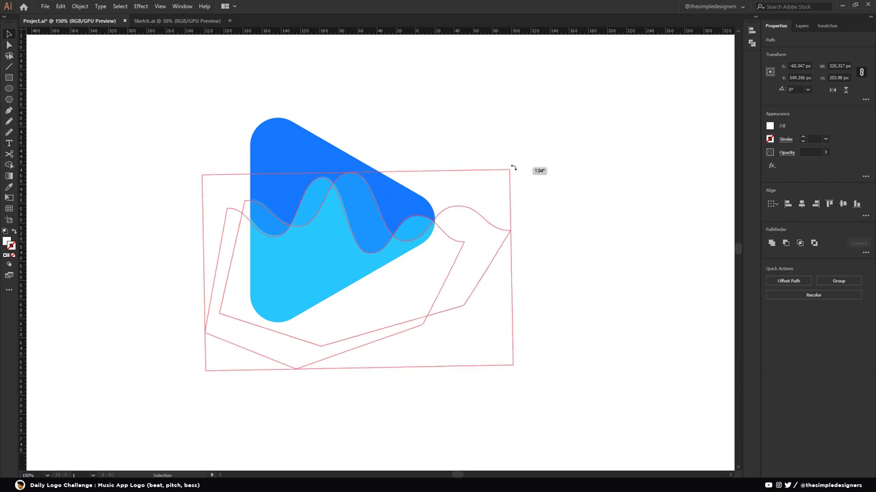
click(579, 297)
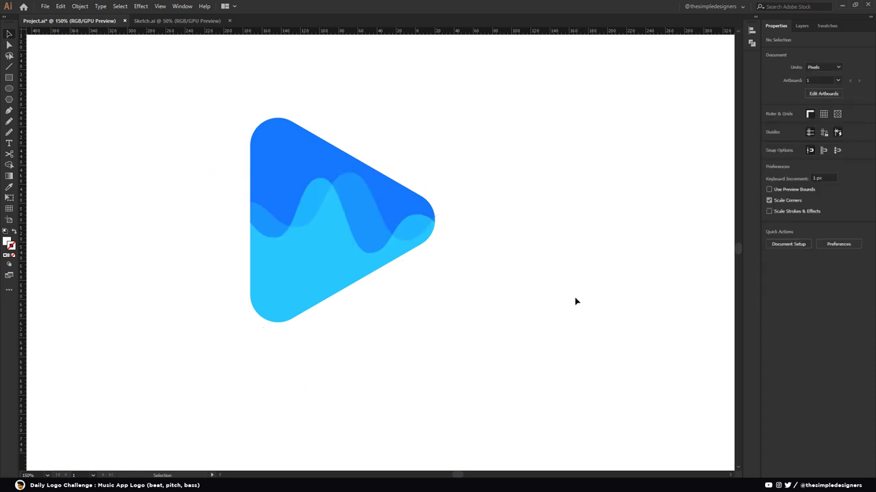
drag(578, 297, 172, 130)
key(shift+m)
mouse_move(213, 233)
mouse_down()
mouse_move(272, 360)
mouse_move(474, 215)
mouse_up()
Group all of the play-triangle logo's shapes.
key(v)
drag(520, 338, 267, 188)
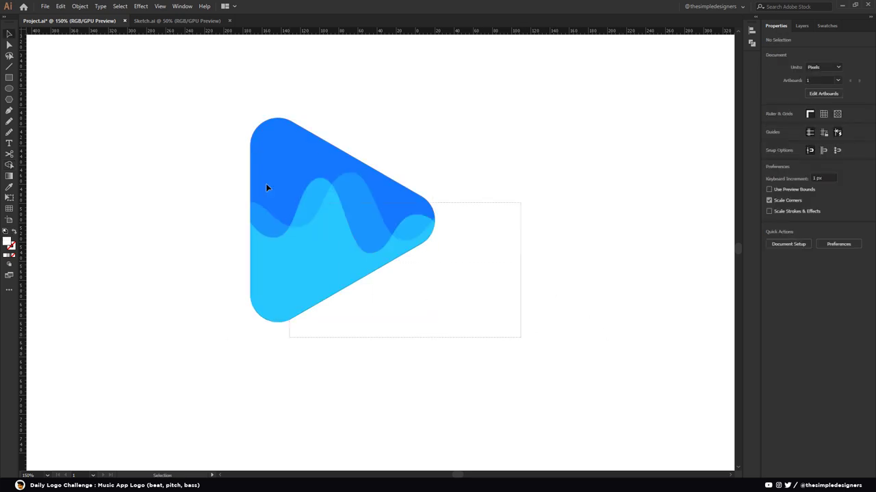
right_click(312, 205)
click(332, 260)
click(485, 221)
click(371, 230)
Scale the logo group down slightly and move it left below the sketches.
drag(434, 118, 423, 132)
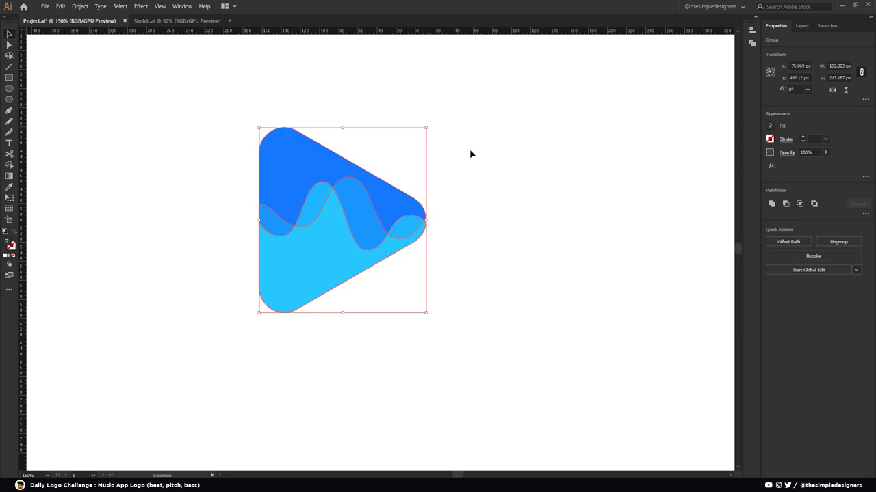
key(ctrl+0)
drag(335, 223, 247, 231)
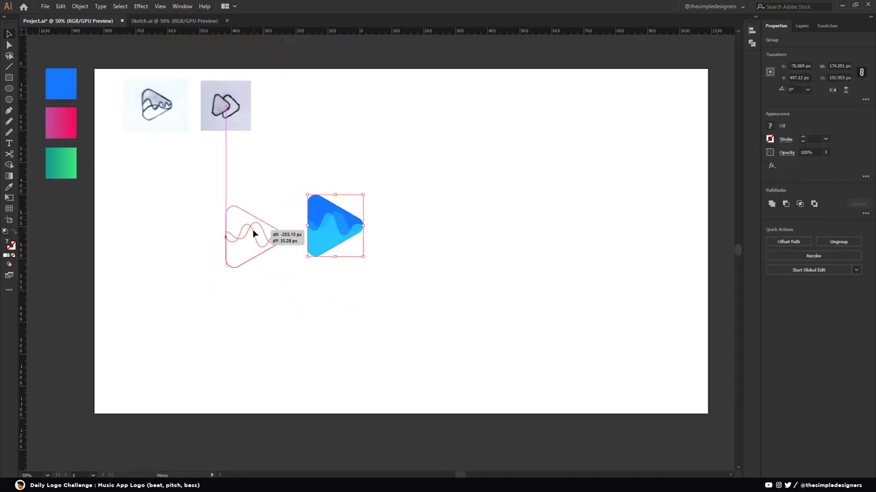
click(370, 237)
scroll(369, 237, up, 1)
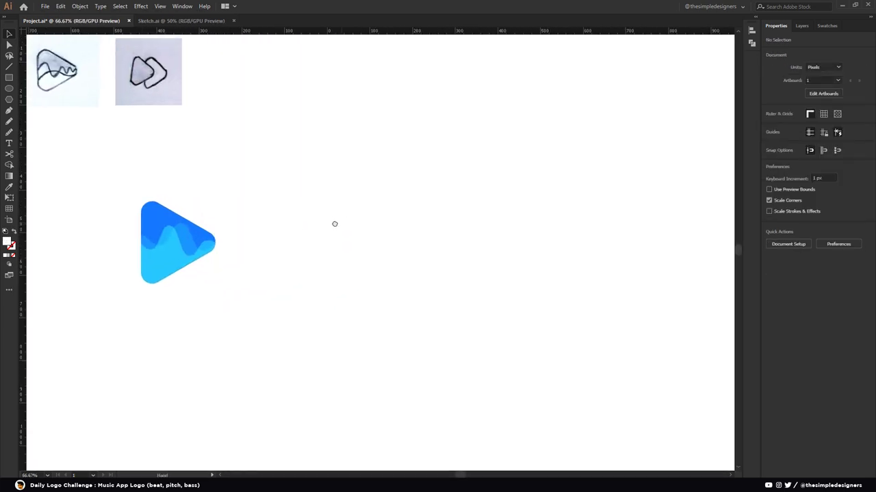
Draw a circle filled with the logo's blue and move it up-left.
key(l)
drag(341, 171, 466, 296)
key(i)
click(123, 201)
key(v)
click(534, 236)
drag(419, 233, 351, 217)
Scale the blue circle to 61.8%.
key(s)
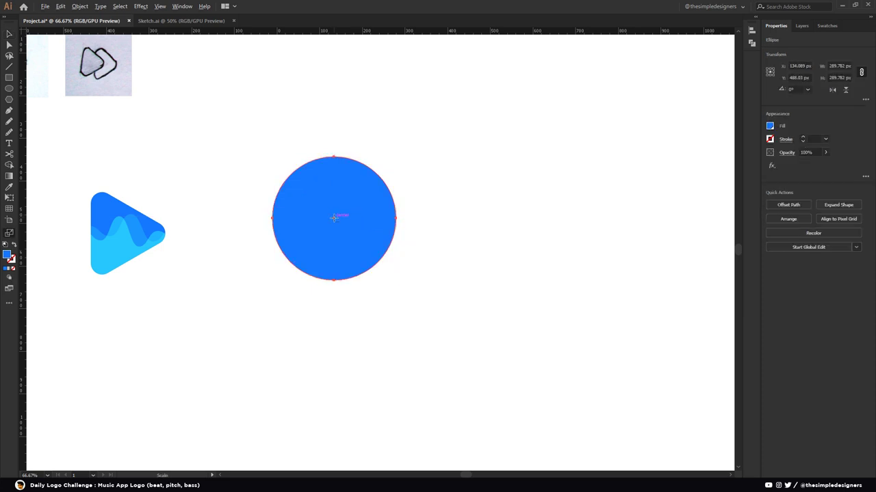
alt+click(335, 217)
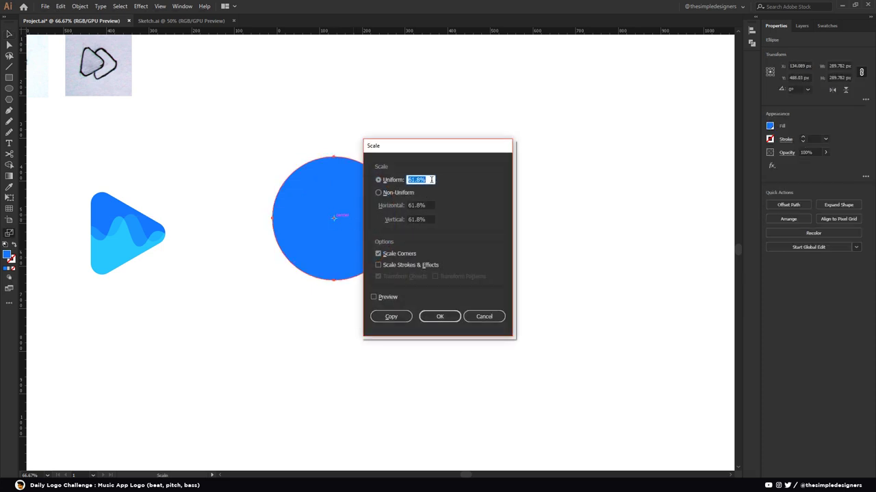
text(61.8)
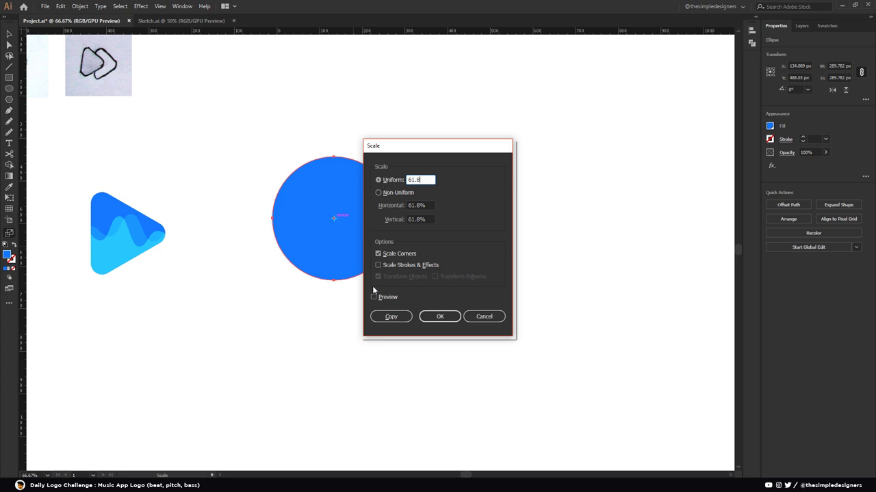
click(438, 317)
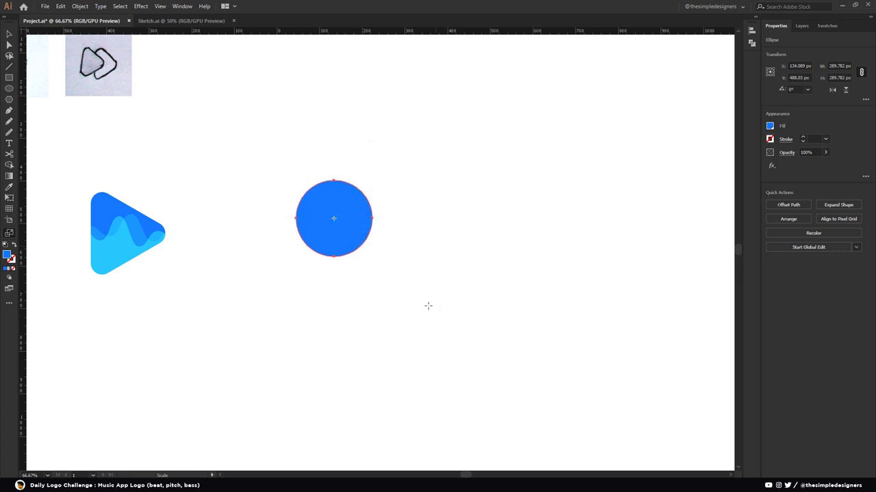
key(v)
key(ctrl+shift+a)
scroll(326, 209, up, 3)
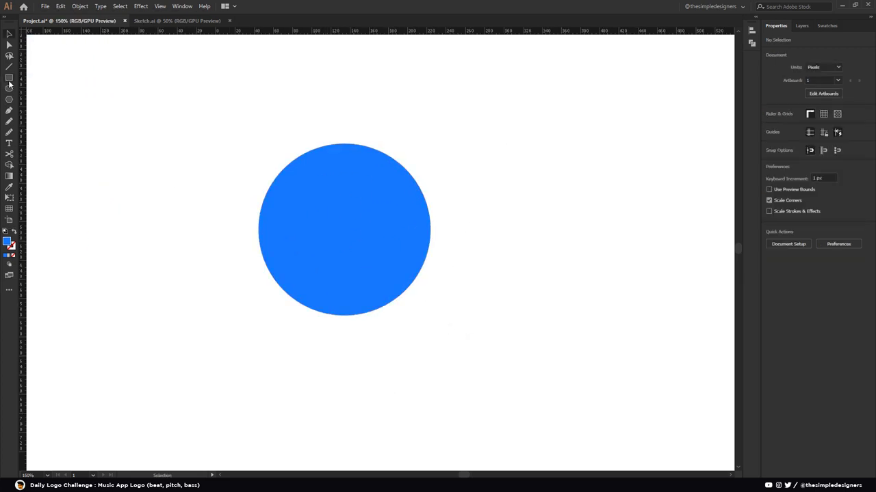
Pen a white triangle on the circle's anchors and rotate it to point right.
click(12, 110)
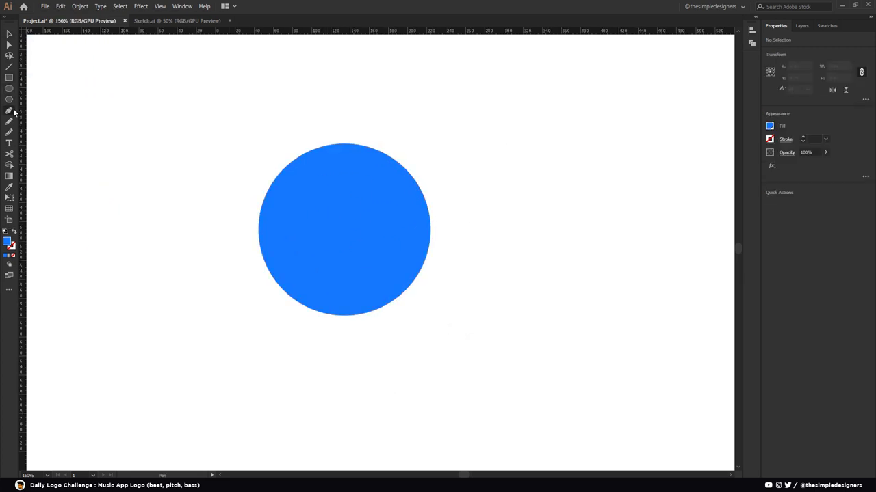
click(431, 231)
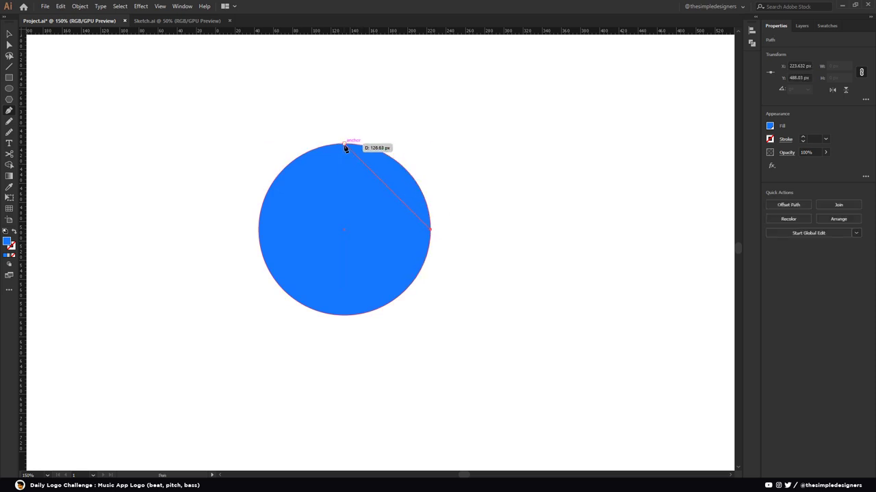
click(345, 145)
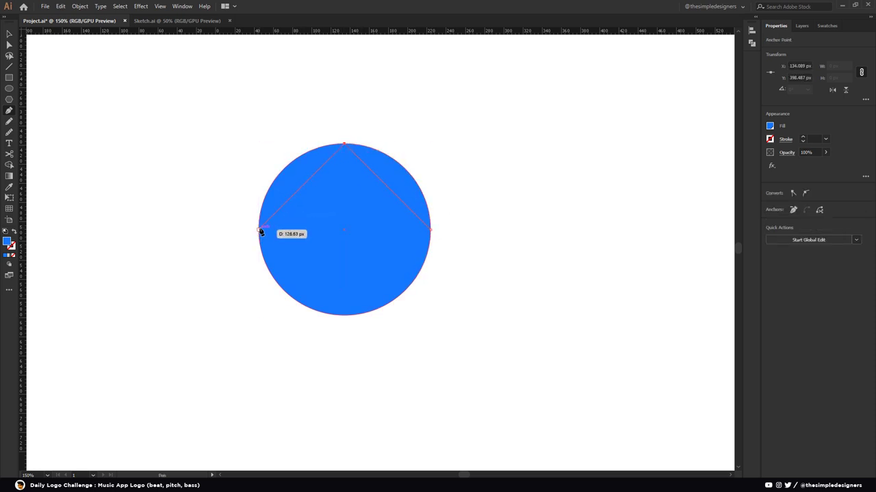
click(259, 231)
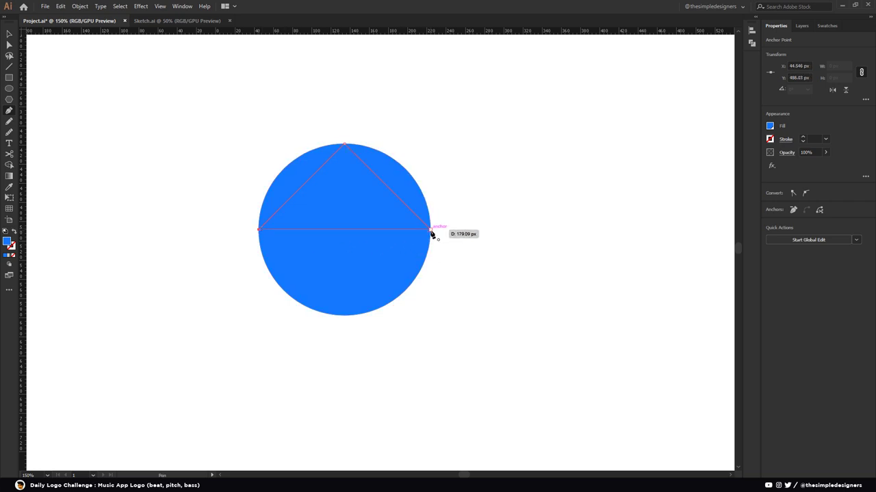
key(v)
drag(365, 199, 546, 199)
drag(605, 155, 574, 255)
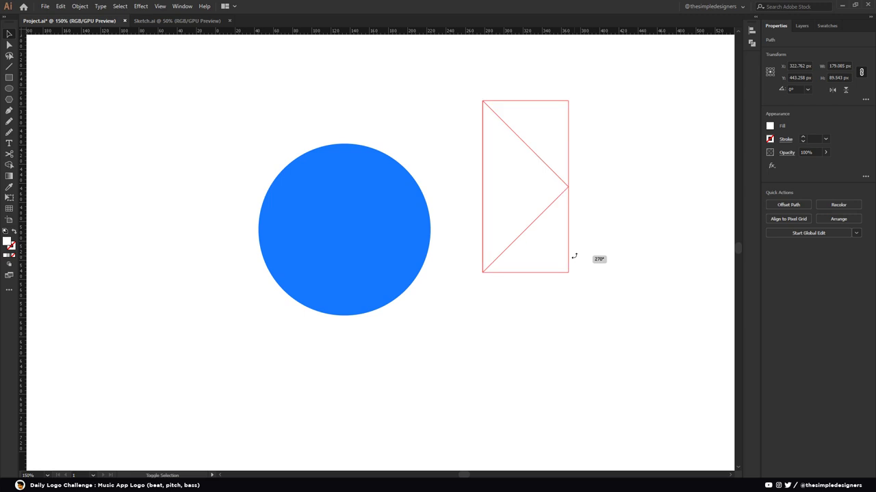
Round the triangle's corners and move it onto the blue circle.
key(a)
drag(488, 114, 506, 163)
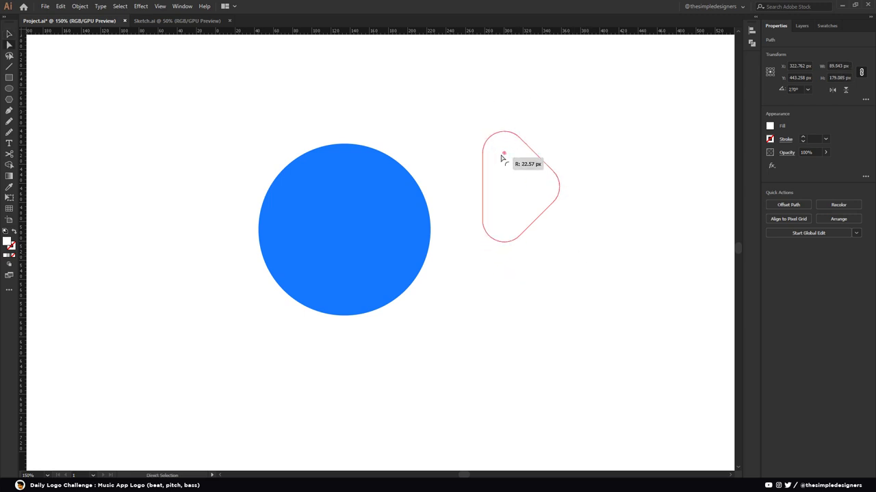
drag(506, 164, 507, 165)
key(v)
click(578, 260)
drag(524, 200, 349, 239)
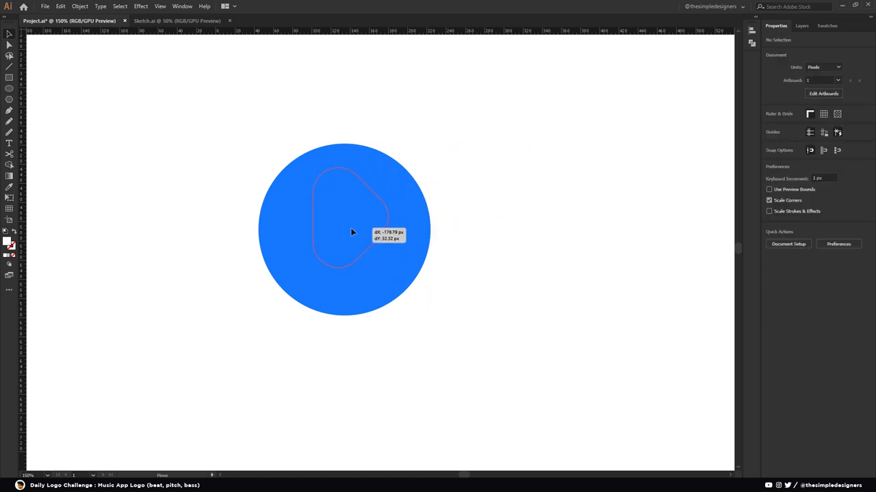
Shrink the white play triangle to fit inside the blue circle and centre them vertically.
drag(381, 174, 362, 201)
click(522, 219)
scroll(354, 231, up, 1)
click(342, 228)
click(390, 269)
key(ctrl+a)
click(840, 208)
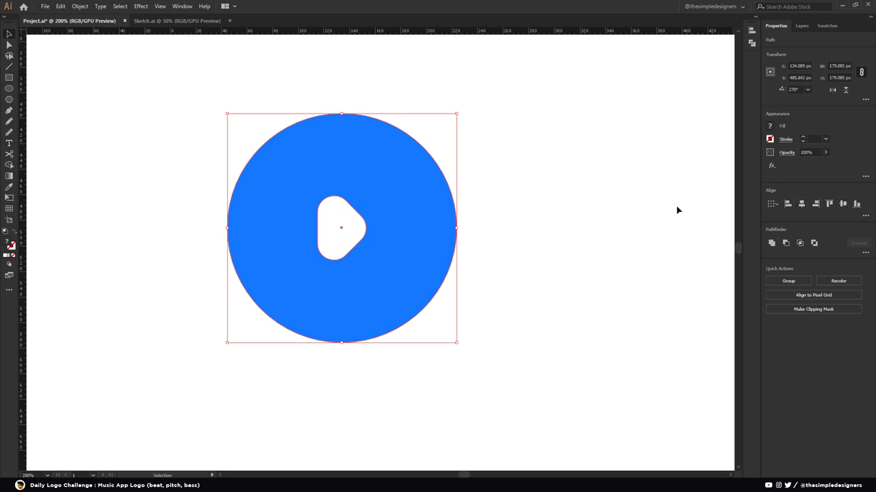
click(589, 289)
Shift the triangle left of centre and place two overlapping copies beside it.
click(346, 232)
mouse_move(346, 233)
mouse_down()
mouse_move(301, 234)
mouse_move(369, 237)
mouse_up()
click(422, 244)
click(292, 221)
shift+click(376, 233)
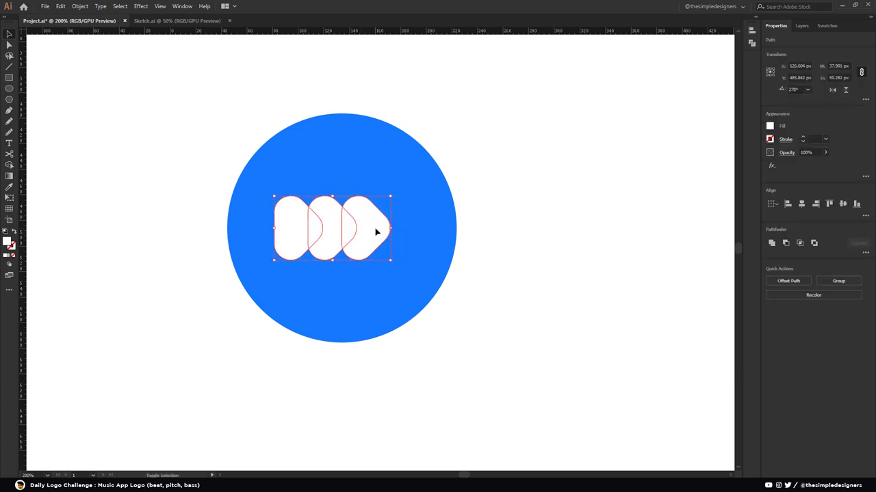
click(864, 216)
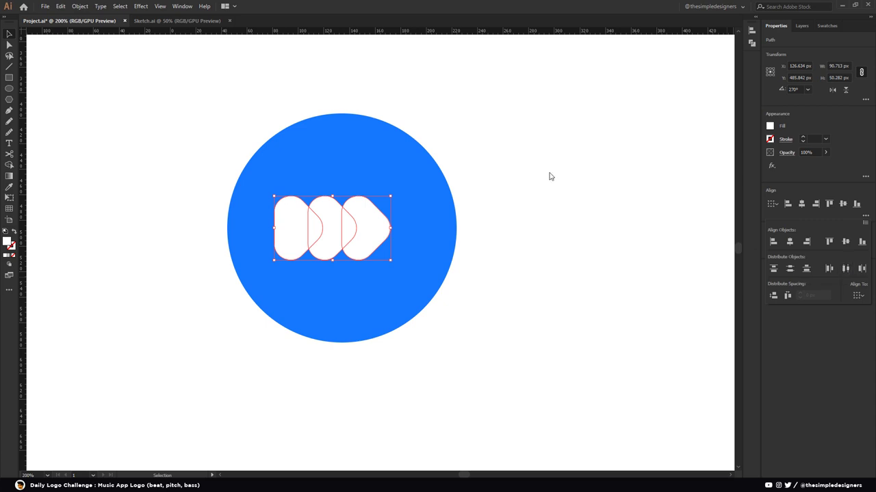
Bring the rightmost play arrow to the front of the stack.
click(500, 233)
right_click(354, 221)
mouse_move(400, 360)
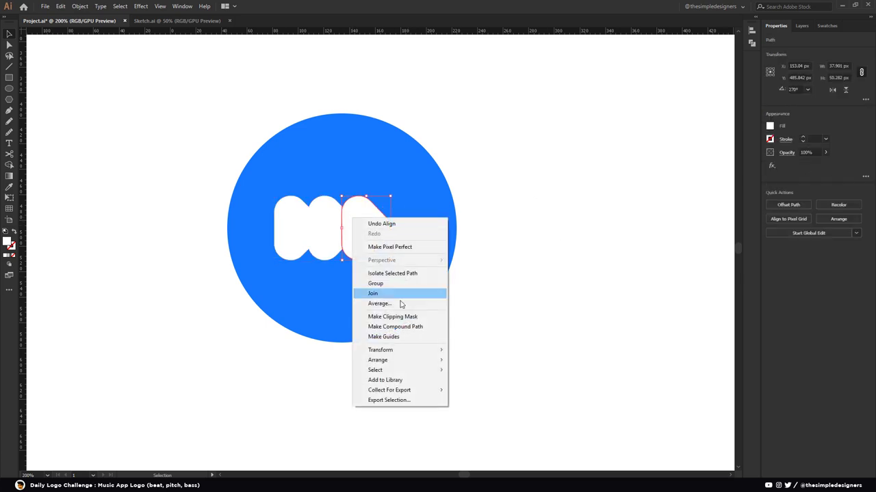
click(478, 359)
click(411, 287)
click(363, 227)
Set the middle arrow to 75% opacity and the left arrow to 50%.
click(333, 217)
click(816, 152)
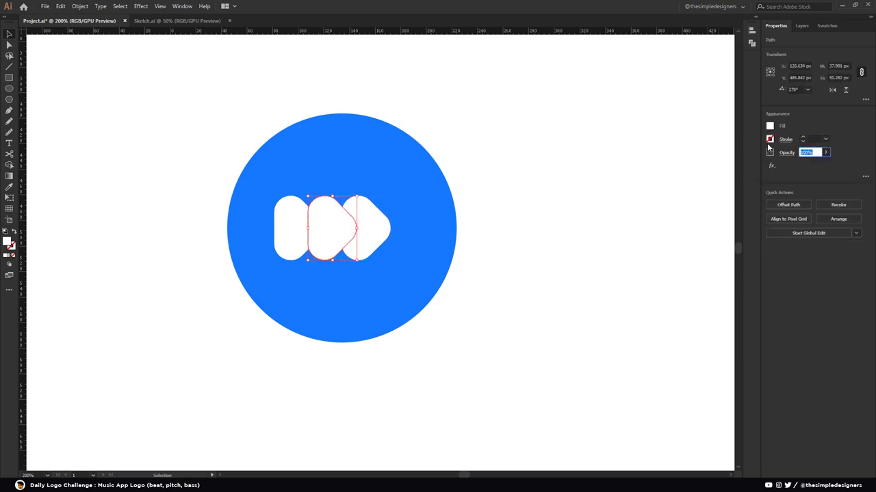
text(5)
key(Return)
click(291, 226)
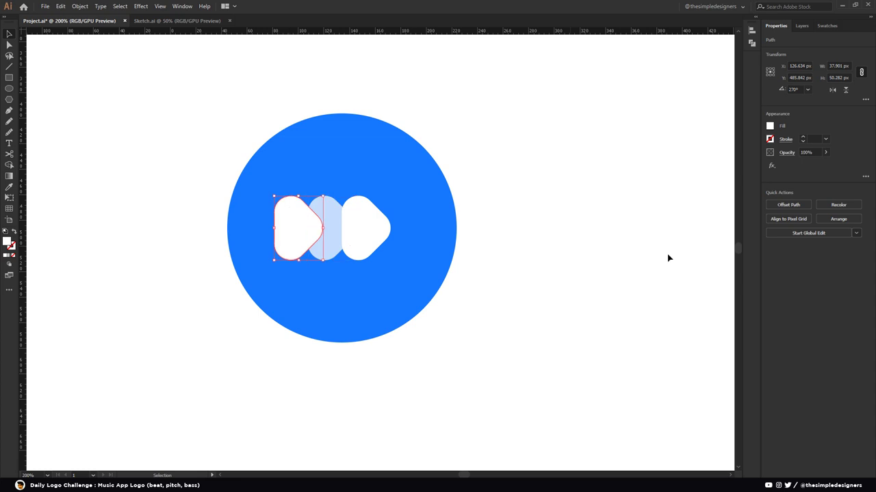
click(810, 152)
text(40)
key(Return)
click(612, 183)
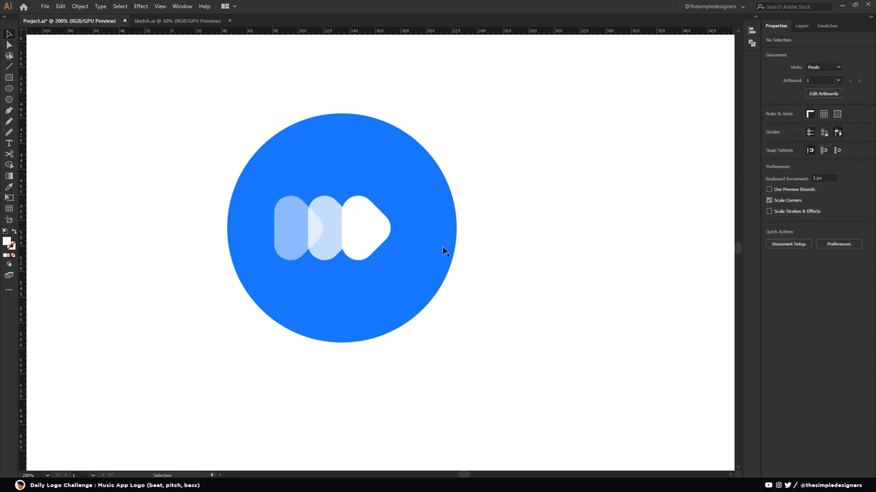
Group the three play arrows together.
click(296, 222)
key(a)
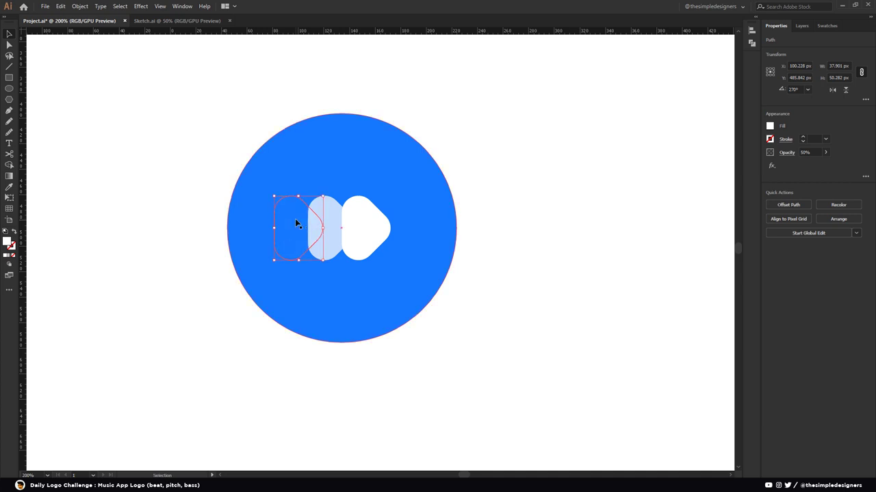
shift+click(340, 214)
shift+click(359, 222)
key(v)
right_click(334, 219)
click(359, 271)
Centre the arrow group horizontally on the circle, nudge it right, and shrink the logo slightly.
drag(510, 263, 261, 142)
click(803, 206)
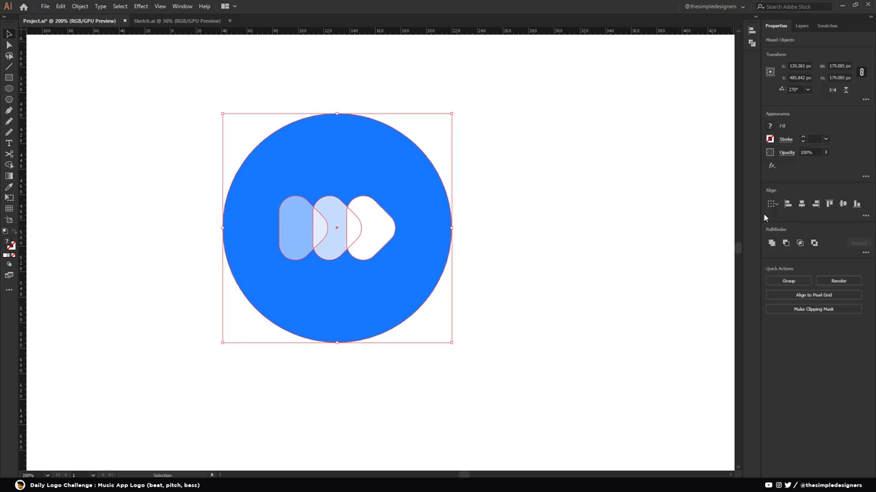
click(684, 217)
click(347, 225)
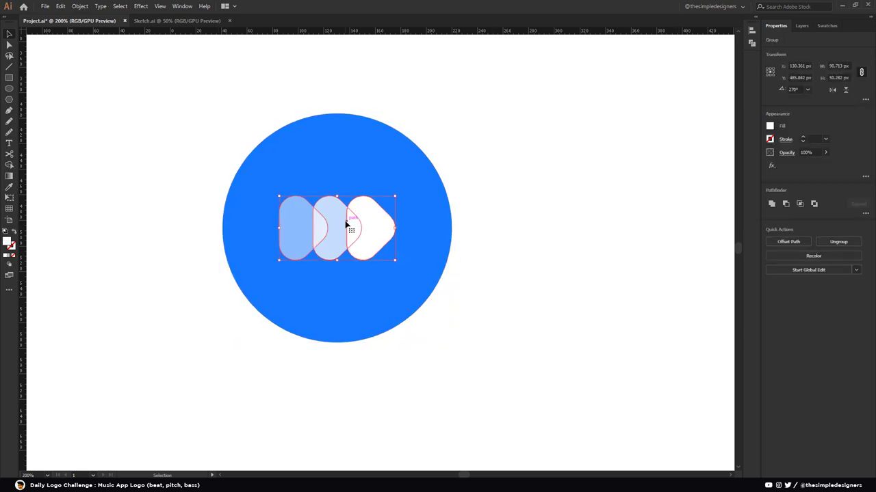
key(Right)
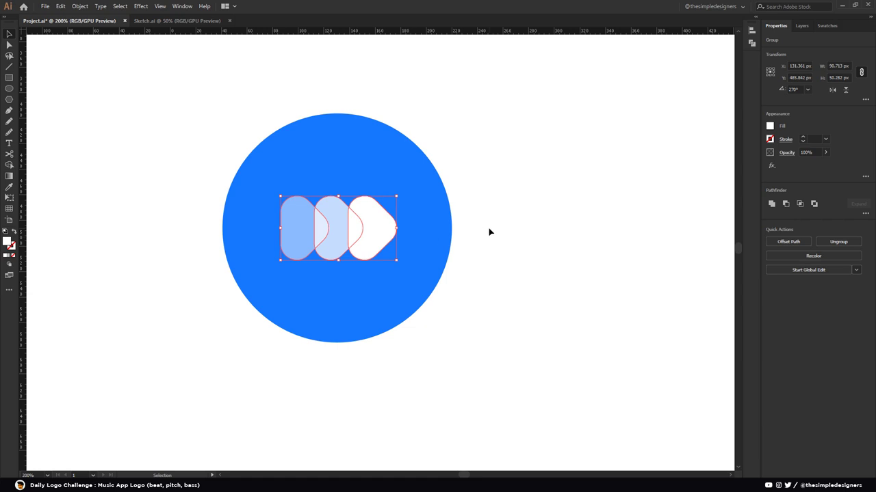
scroll(490, 232, down, 2)
scroll(503, 267, up, 1)
shift+click(419, 164)
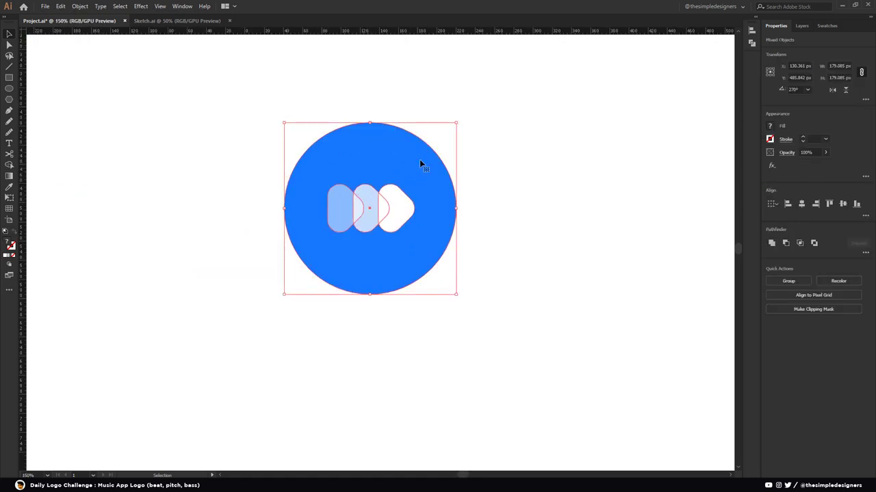
drag(457, 123, 444, 135)
Enlarge the play arrow group inside the blue circle.
click(510, 206)
key(ctrl+minus)
key(ctrl+minus)
key(ctrl+minus)
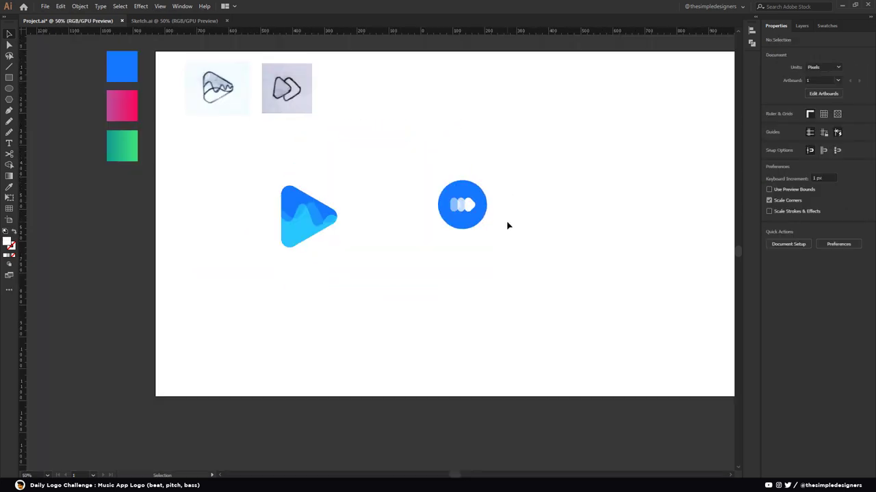
click(384, 202)
scroll(394, 190, up, 3)
drag(400, 179, 406, 175)
click(502, 212)
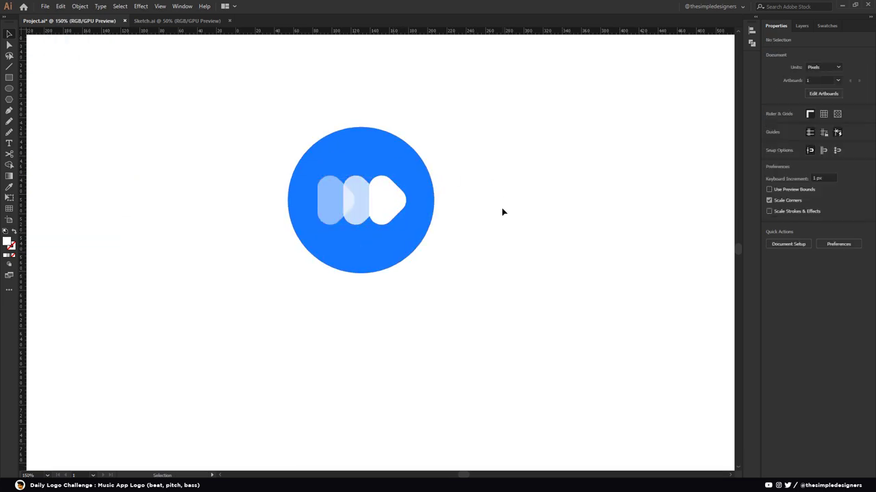
scroll(465, 226, down, 3)
scroll(453, 226, up, 2)
click(419, 204)
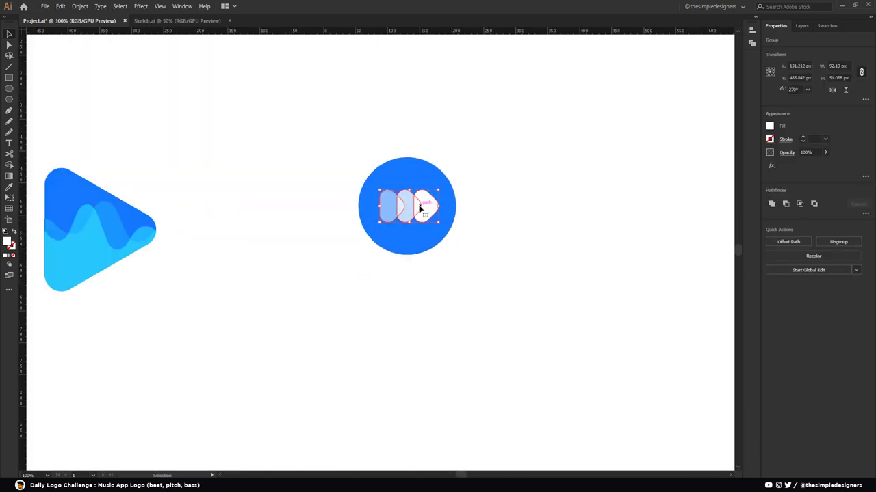
click(563, 271)
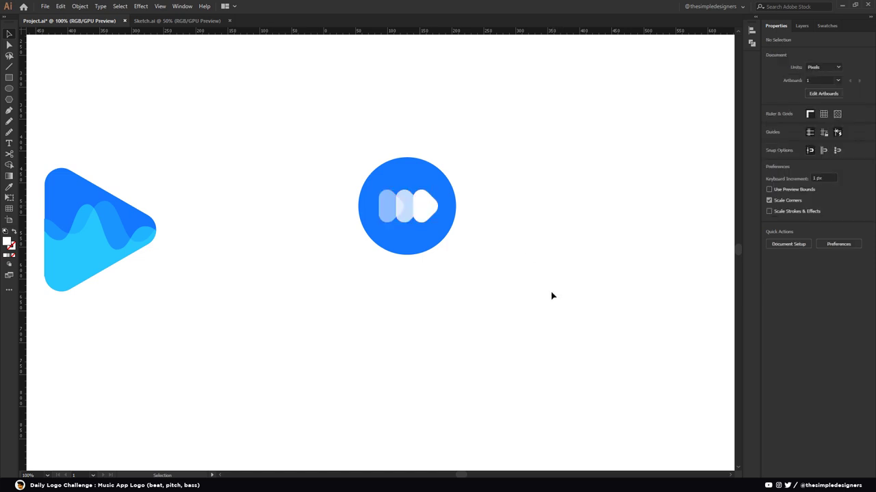
Move the blue circle logo left and down and enlarge it.
click(401, 202)
key(ctrl+shift+a)
drag(413, 195, 324, 213)
drag(365, 175, 374, 166)
click(438, 189)
Place a duplicate of the blue circle logo to its right.
scroll(437, 189, right, 1)
drag(305, 213, 493, 214)
click(554, 195)
scroll(510, 188, down, 2)
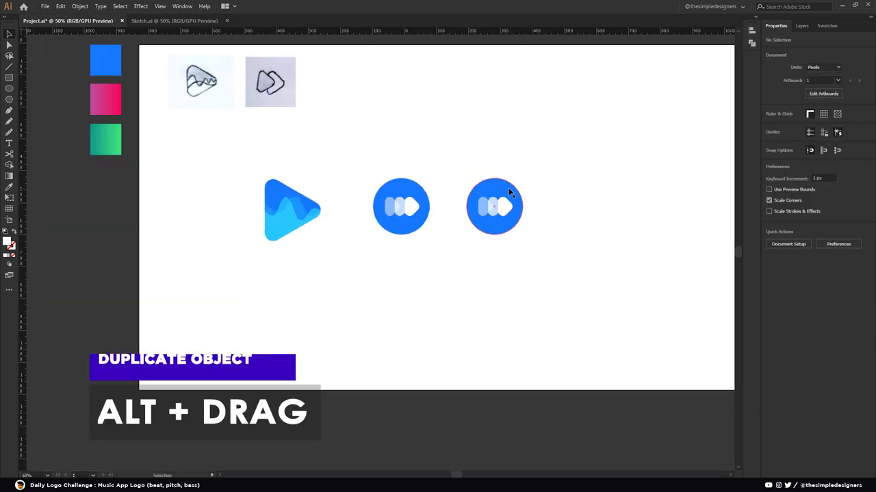
Fill the right-hand circle with the pink gradient swatch.
click(510, 189)
click(578, 237)
click(499, 196)
click(110, 93)
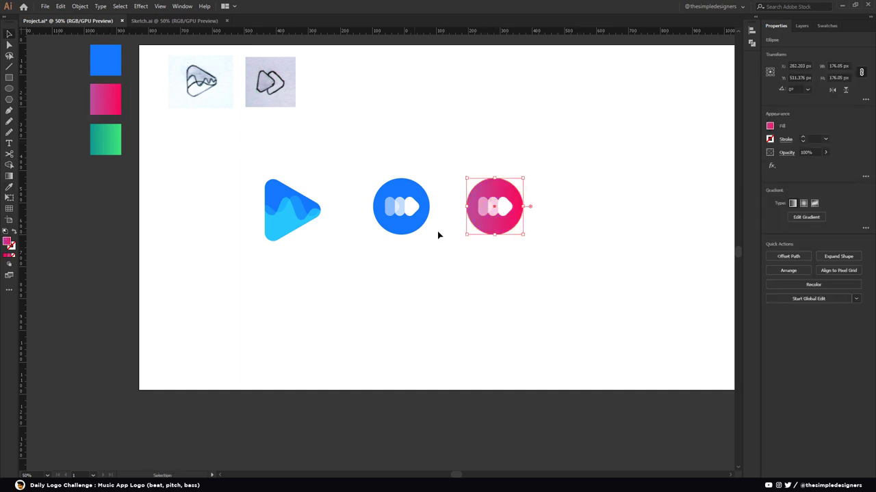
click(563, 224)
drag(563, 225, 420, 242)
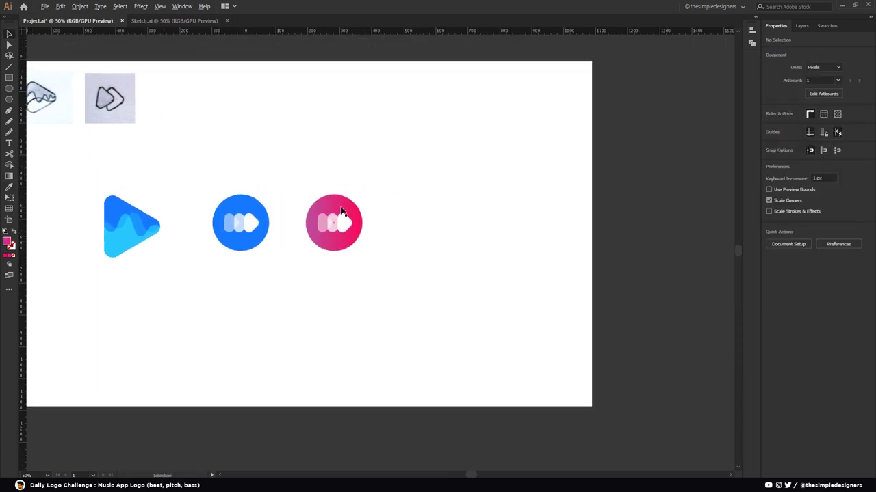
Duplicate the whole pink logo, circle and arrows, further to the right.
click(341, 212)
drag(341, 212, 501, 234)
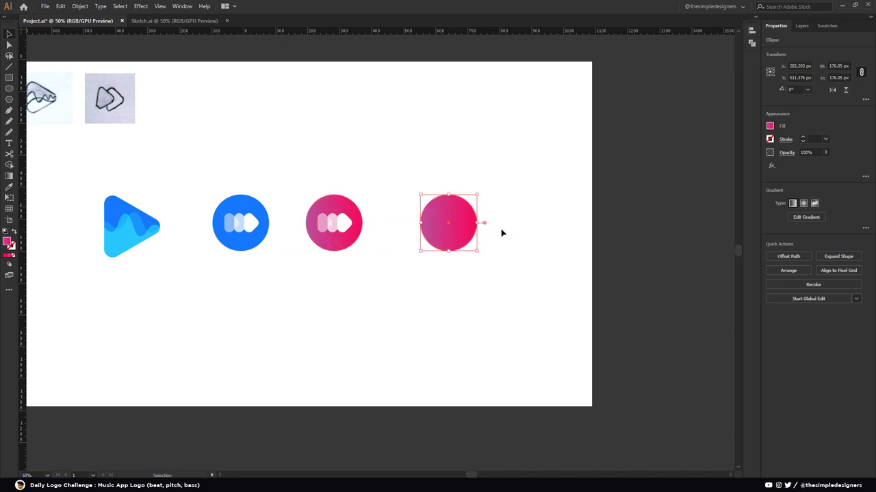
key(ctrl+z)
drag(380, 254, 306, 193)
drag(353, 211, 457, 214)
alt+scroll(473, 226, up, 2)
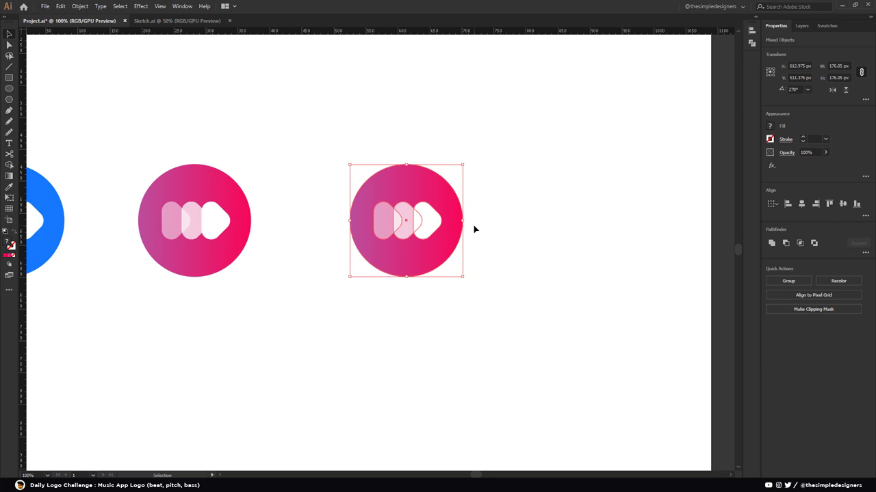
click(9, 77)
key(v)
click(446, 268)
click(10, 77)
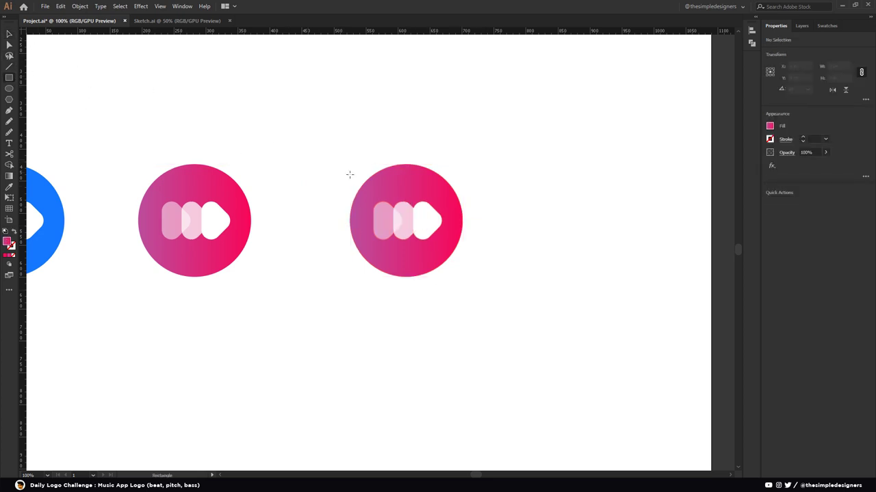
Draw a square over the right pink circle, send it behind the arrows, and give it the green gradient.
drag(405, 221, 370, 165)
key(v)
key(a)
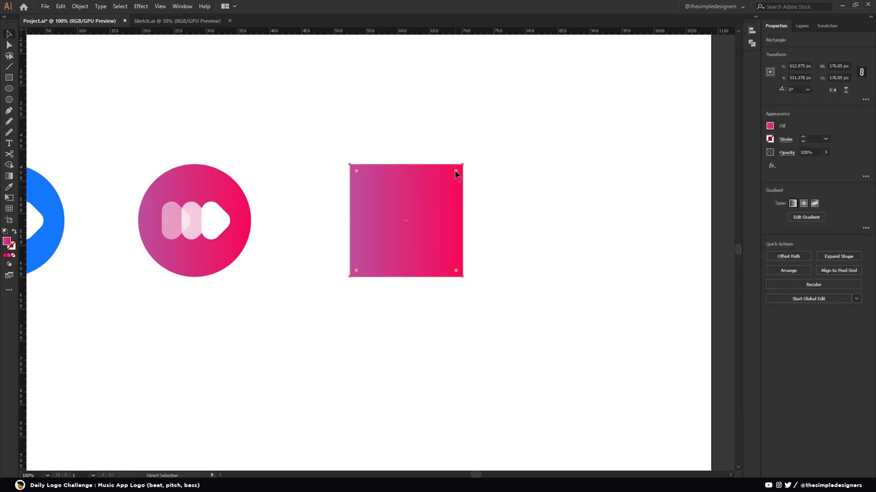
key(ctrl+shift+bracketleft)
scroll(479, 192, down, 2)
scroll(472, 219, down, 1)
key(i)
click(149, 168)
key(v)
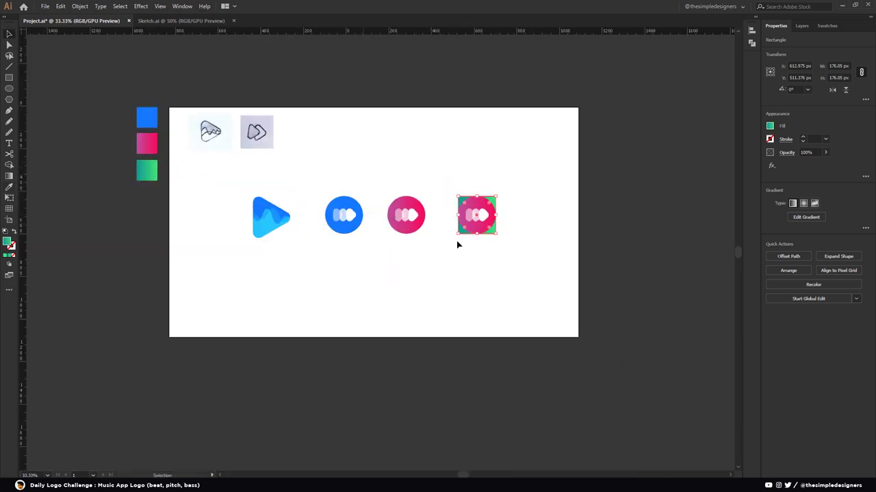
click(317, 210)
Delete the pink circle behind the green square's arrows.
scroll(478, 197, up, 4)
click(478, 213)
click(638, 261)
click(537, 248)
key(Delete)
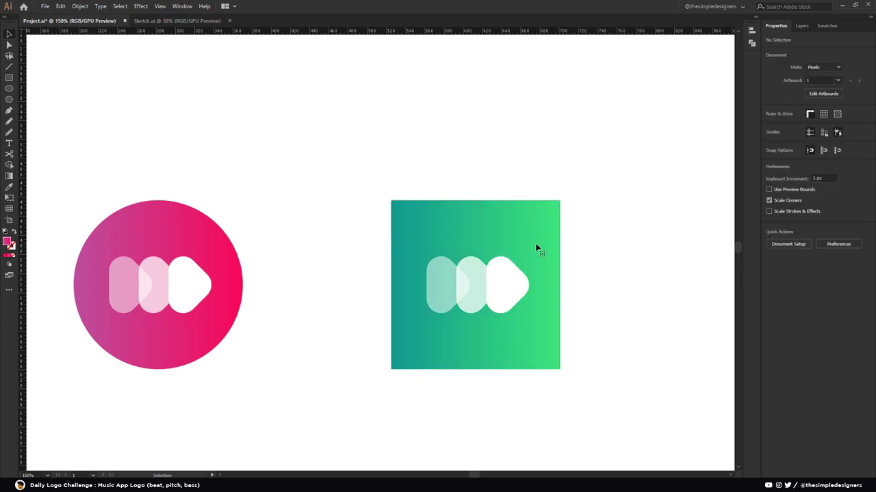
Round the green square's corners to about 19.64 px.
click(542, 244)
key(a)
drag(402, 211, 420, 252)
key(v)
Apply an Inflate warp effect with 8% bend to the green square.
click(139, 6)
mouse_move(184, 124)
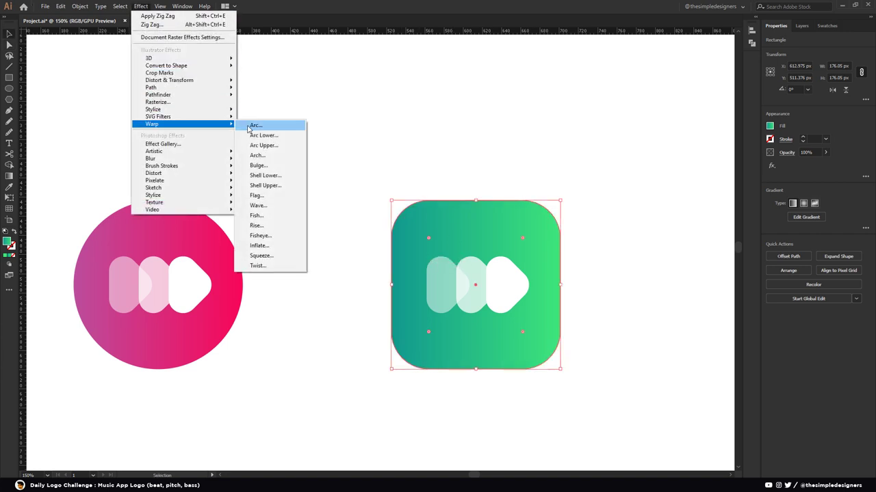
click(269, 167)
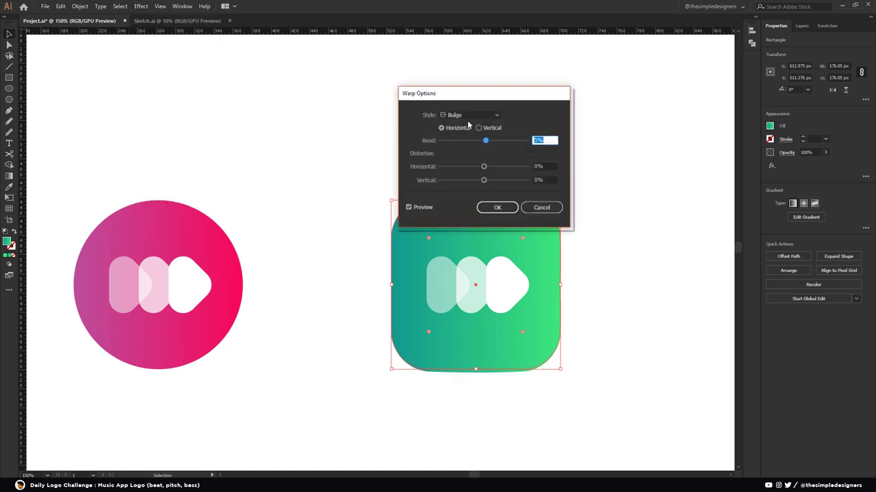
click(472, 115)
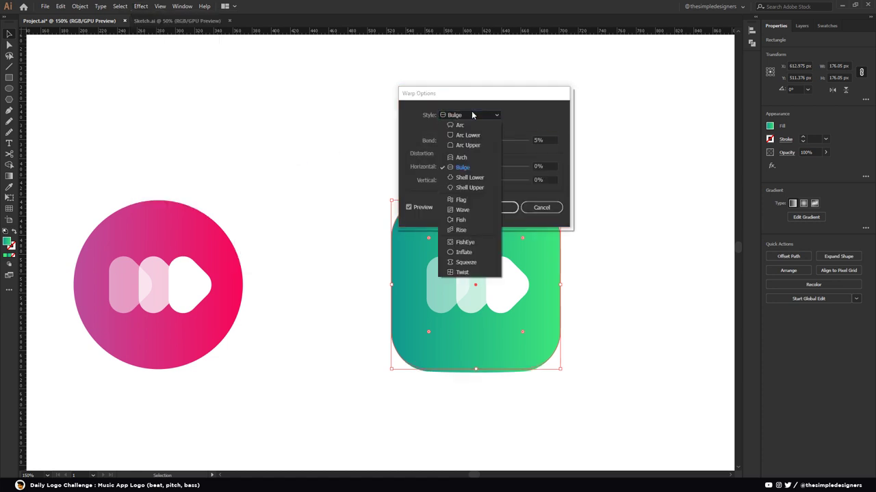
click(476, 252)
drag(457, 100, 615, 62)
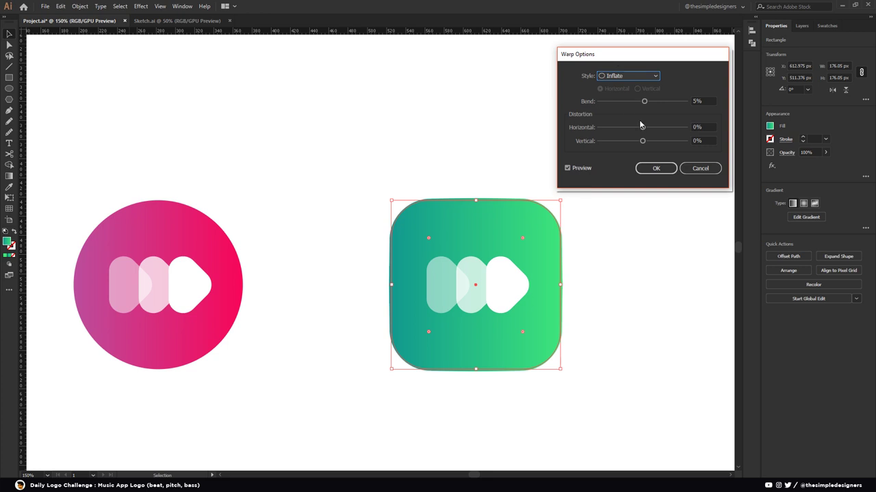
drag(646, 102, 648, 102)
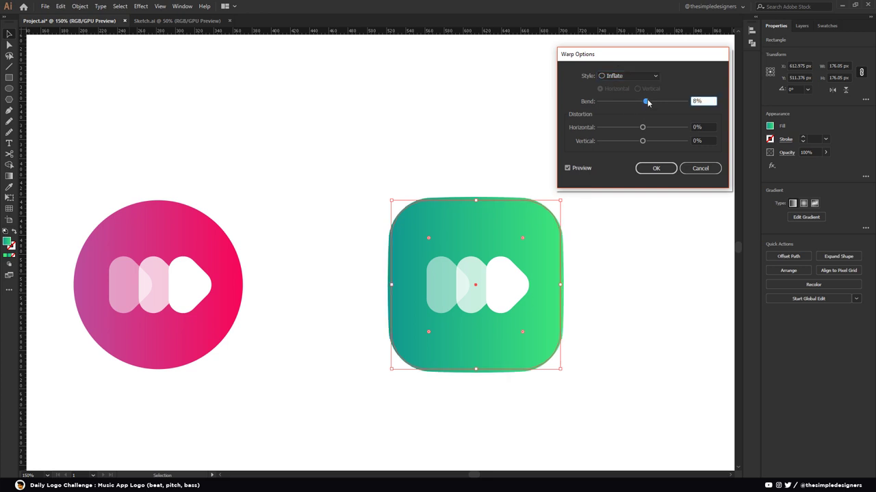
click(655, 169)
Expand the warp appearance into plain shapes and fit the artboard in view.
click(80, 6)
click(114, 114)
click(328, 258)
key(ctrl+0)
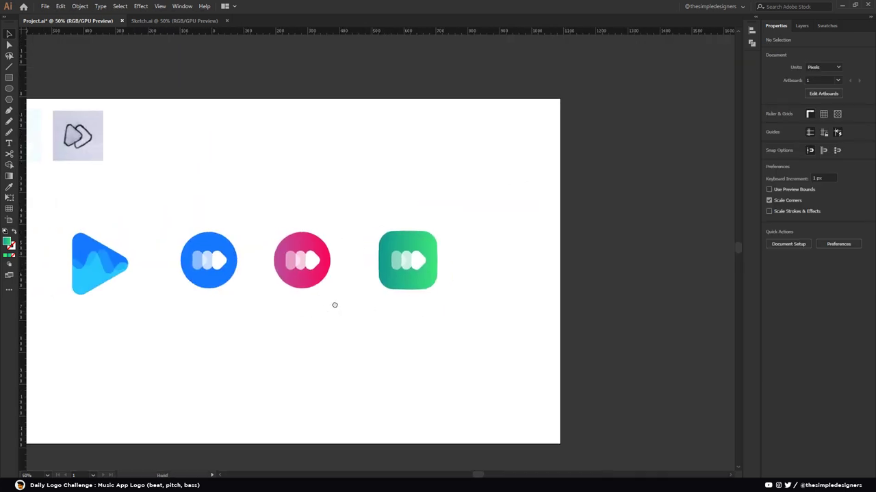
Shrink the green rounded square slightly and group the green logo's shapes.
click(498, 259)
click(505, 263)
drag(504, 261, 498, 200)
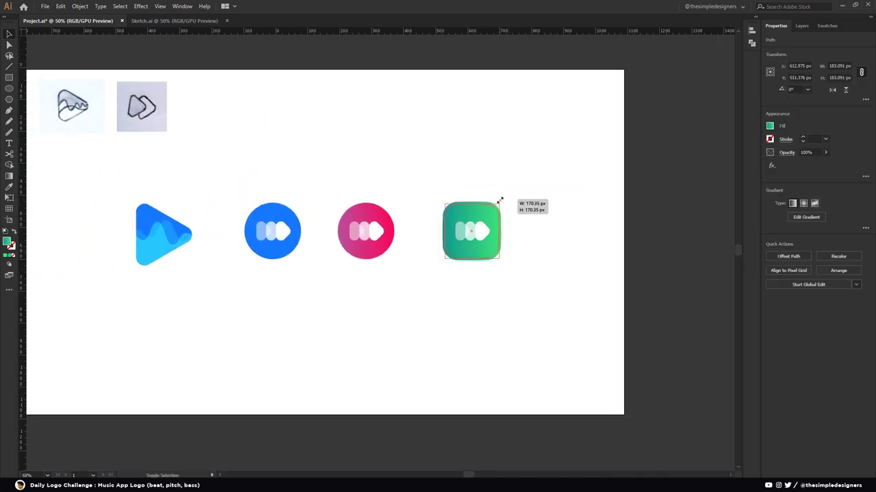
click(551, 310)
click(490, 253)
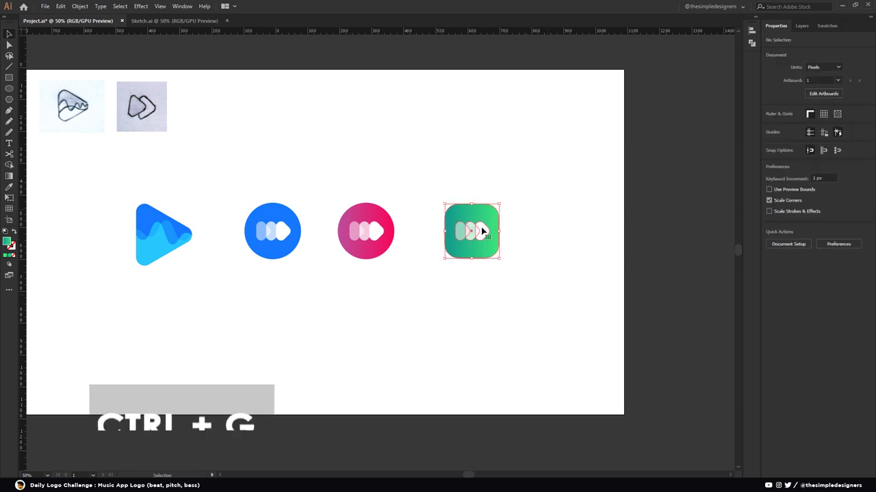
key(ctrl+g)
click(418, 289)
Group the pink circle with its play arrows.
click(366, 219)
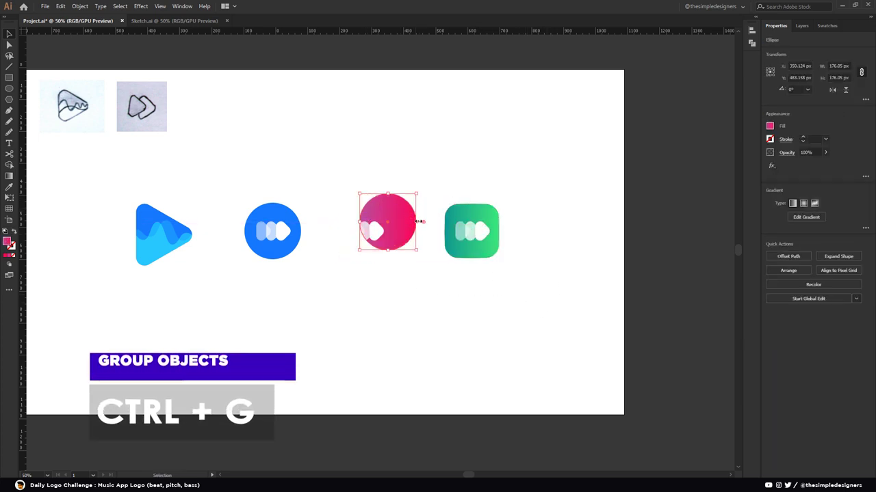
click(391, 275)
drag(387, 258, 363, 216)
right_click(363, 216)
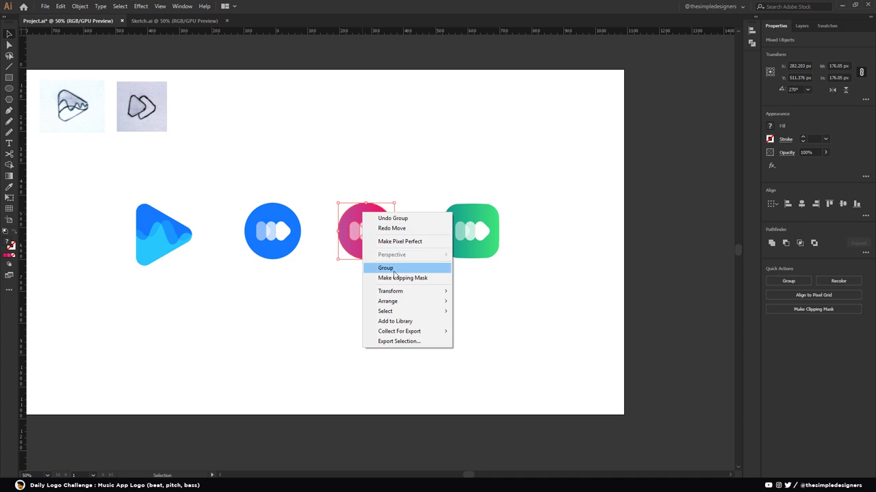
click(381, 266)
Align all four logos on their vertical centres and distribute them evenly horizontally.
click(280, 219)
click(136, 230)
click(137, 230)
drag(482, 308, 143, 180)
click(843, 204)
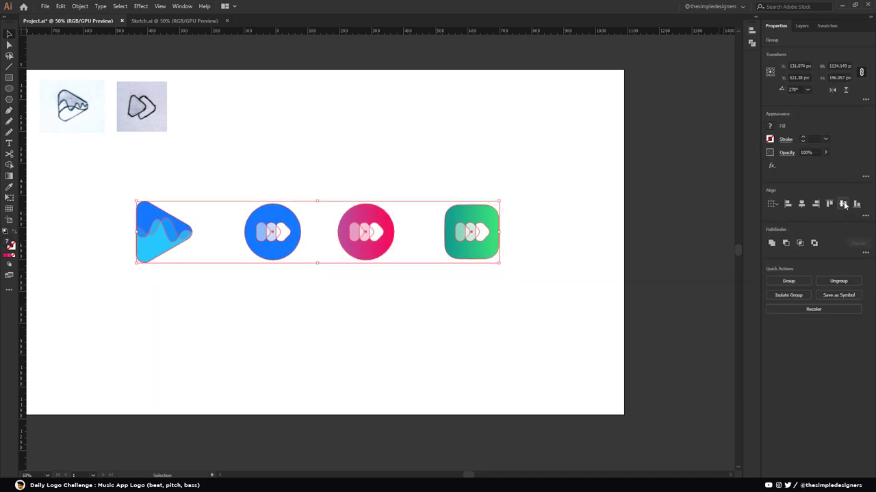
click(865, 216)
click(848, 271)
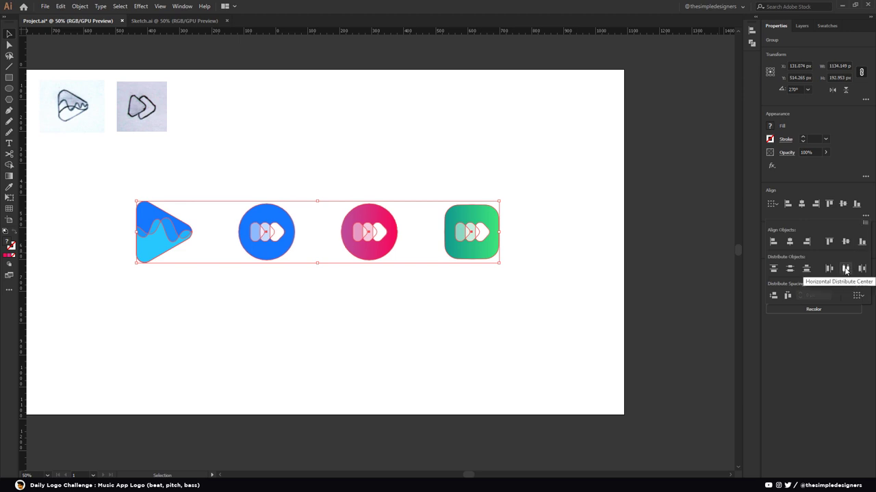
Group the four logos, centre the row on the artboard, and fit the artboard in the window.
right_click(471, 242)
click(513, 295)
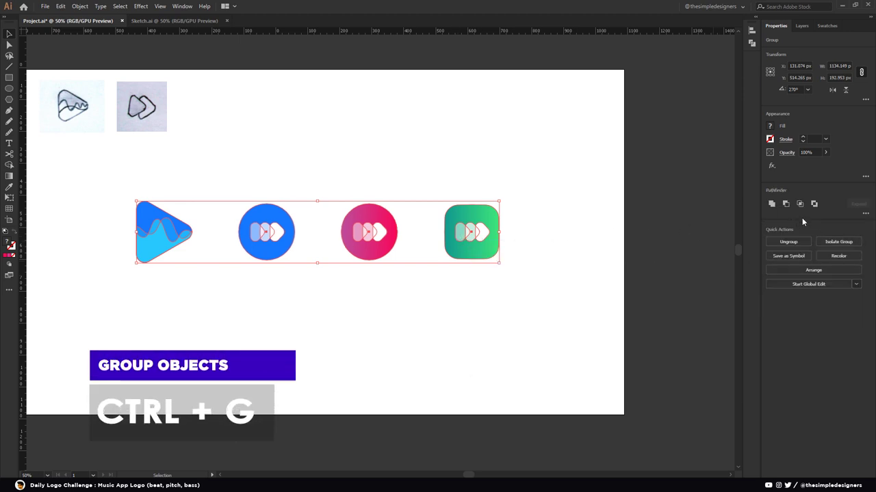
click(751, 42)
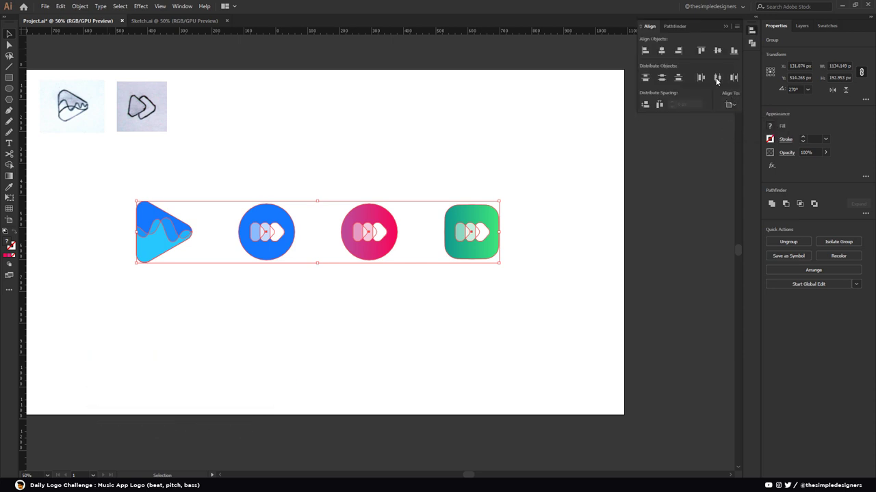
click(717, 50)
click(662, 50)
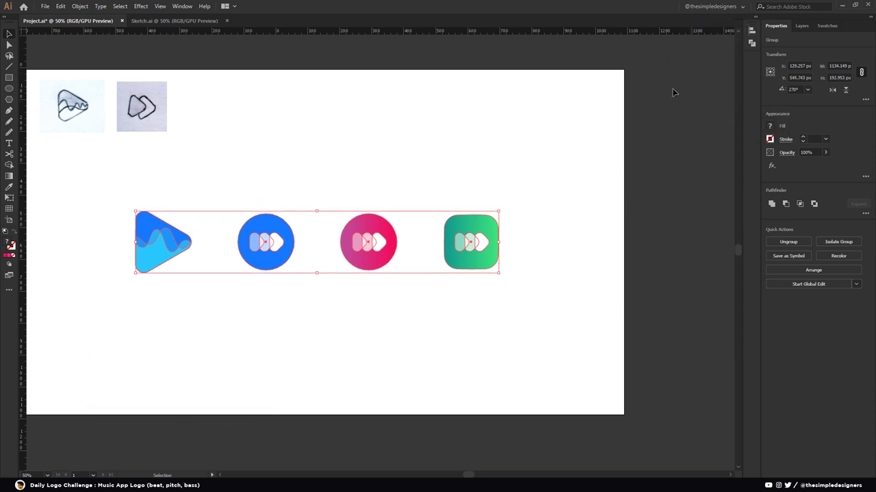
click(48, 475)
key(ctrl+0)
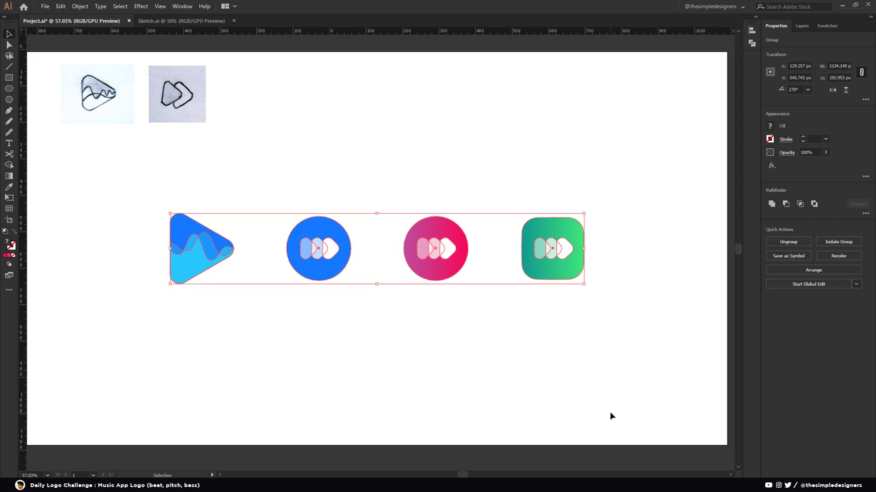
click(611, 415)
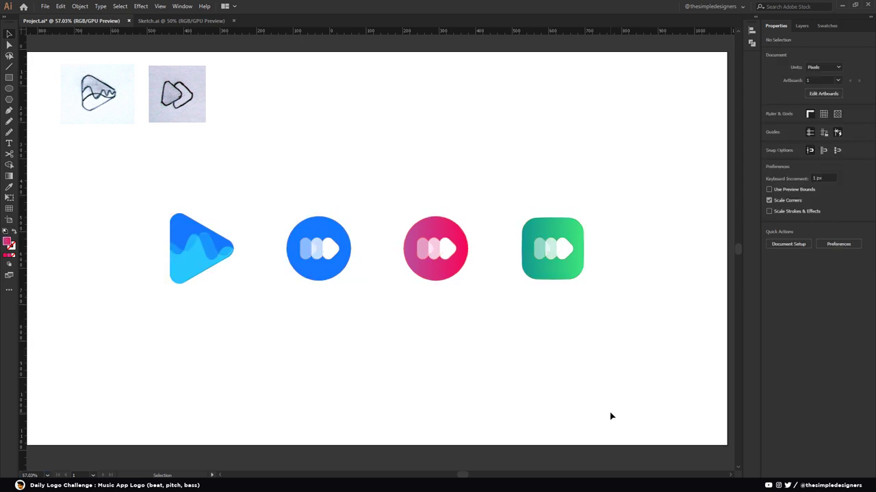